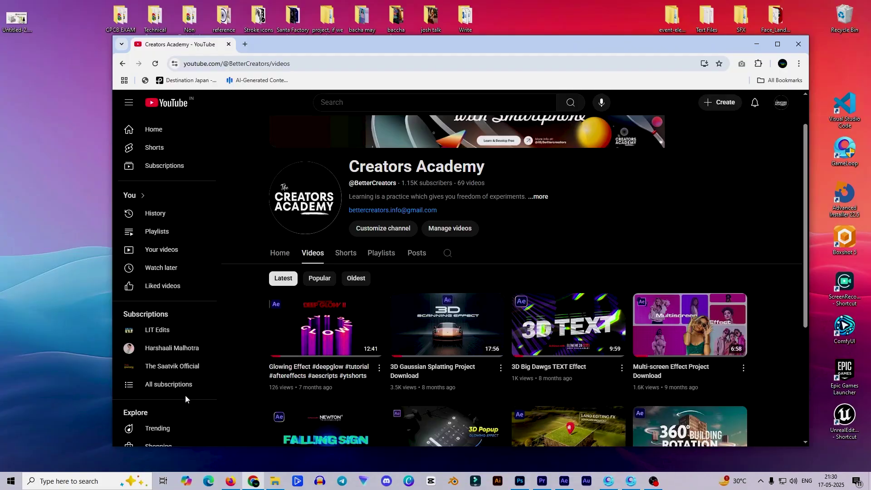
pyautogui.scroll(2, 558, 243)
pyautogui.scroll(-3, 367, 198)
pyautogui.scroll(2, 477, 268)
pyautogui.scroll(1, 476, 268)
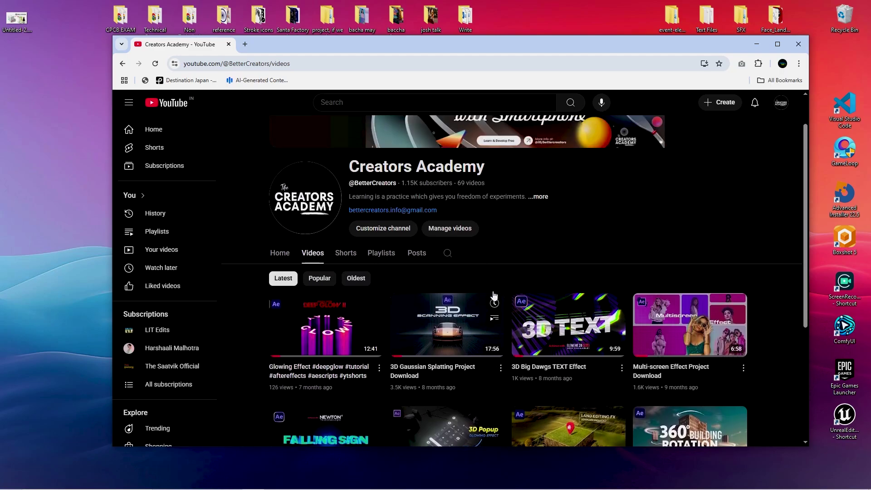
pyautogui.click(756, 50)
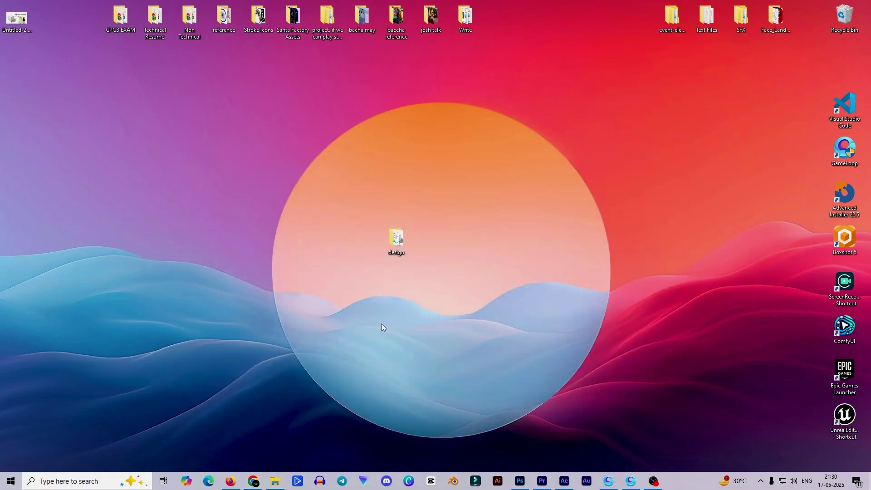
# View the 3D box example image Untitled-2.jpg from the desktop, and switch to Photoshop to look at the box-front design in Untitled-1.
pyautogui.doubleClick(18, 20)
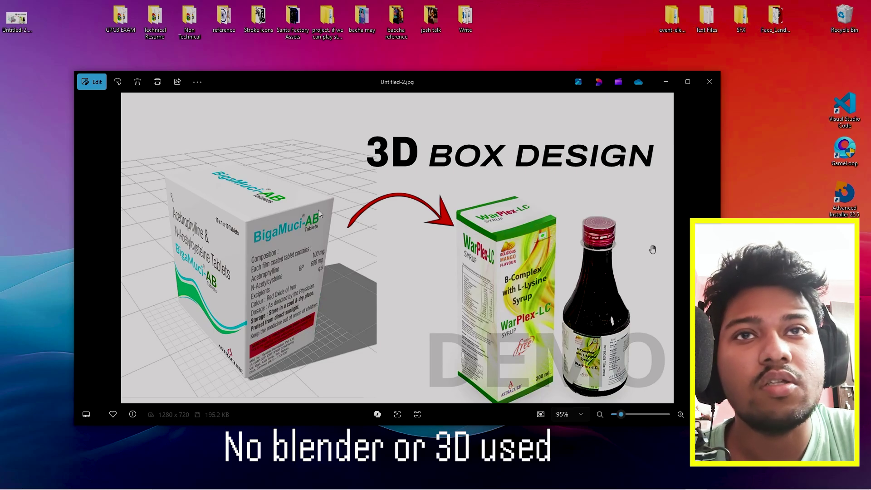
pyautogui.click(666, 82)
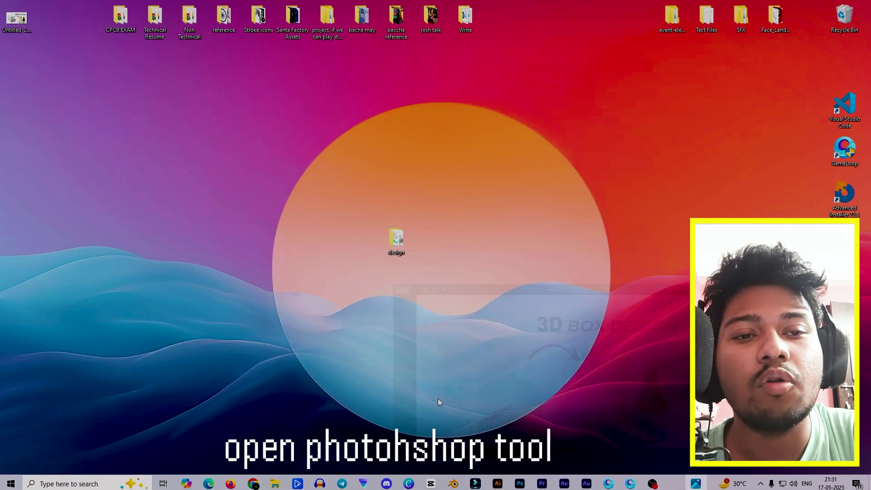
pyautogui.click(521, 481)
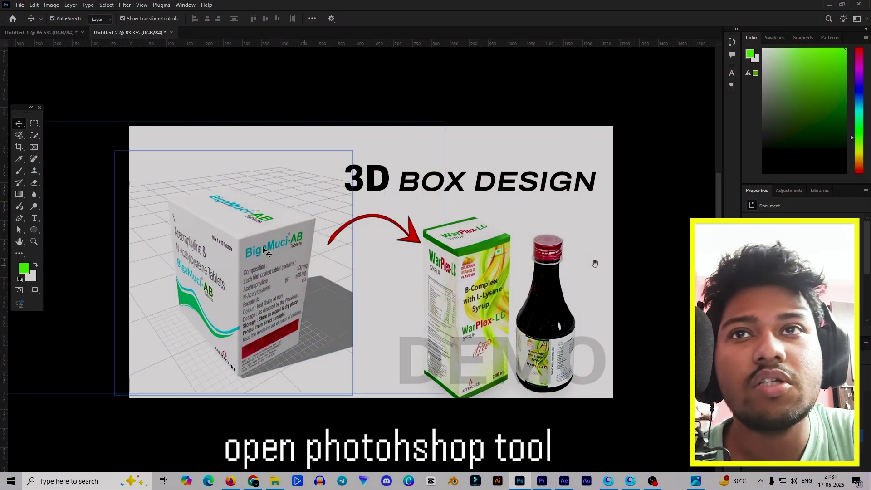
pyautogui.click(43, 34)
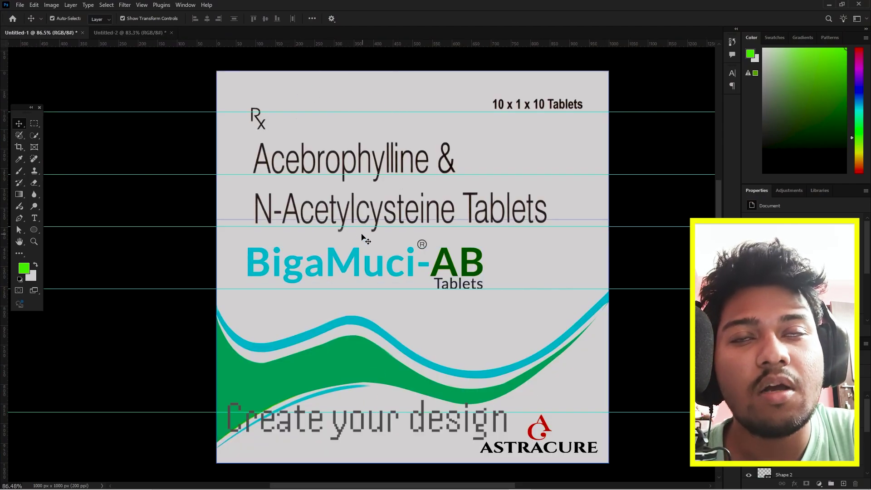
# Create a new 1000 x 1000 pixel document at 200 pixels/inch in RGB with a white background.
pyautogui.click(20, 6)
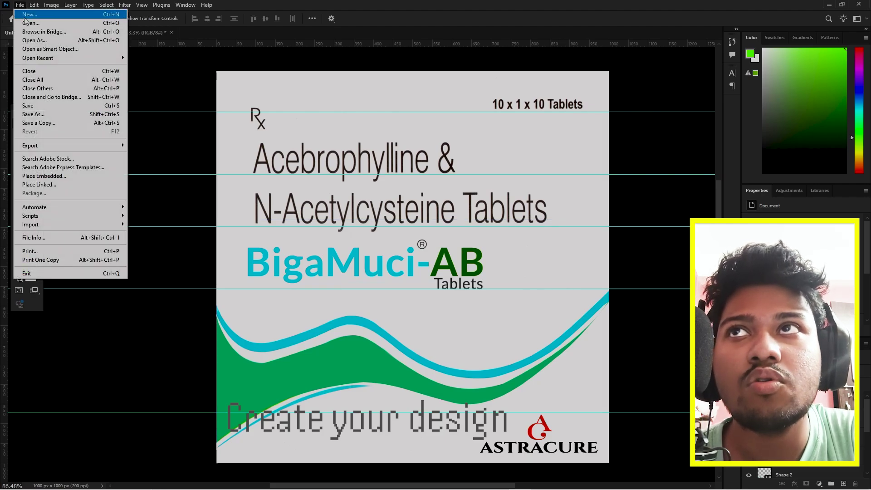
pyautogui.click(25, 16)
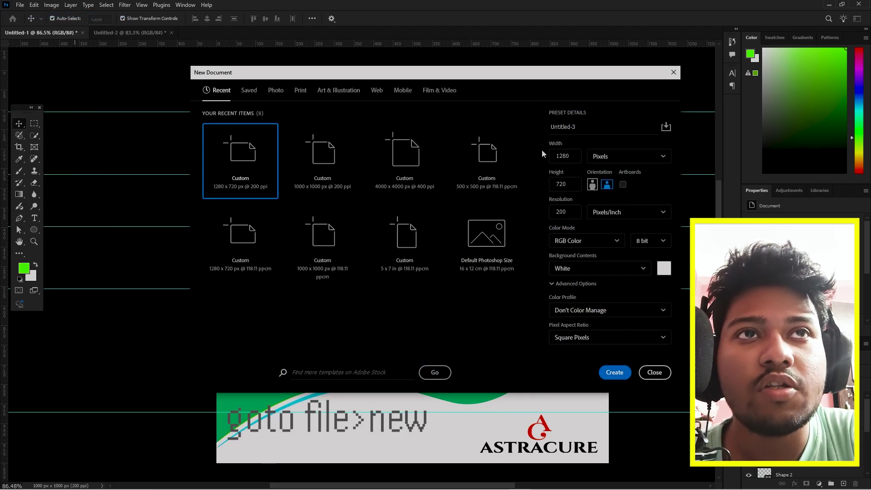
pyautogui.doubleClick(562, 156)
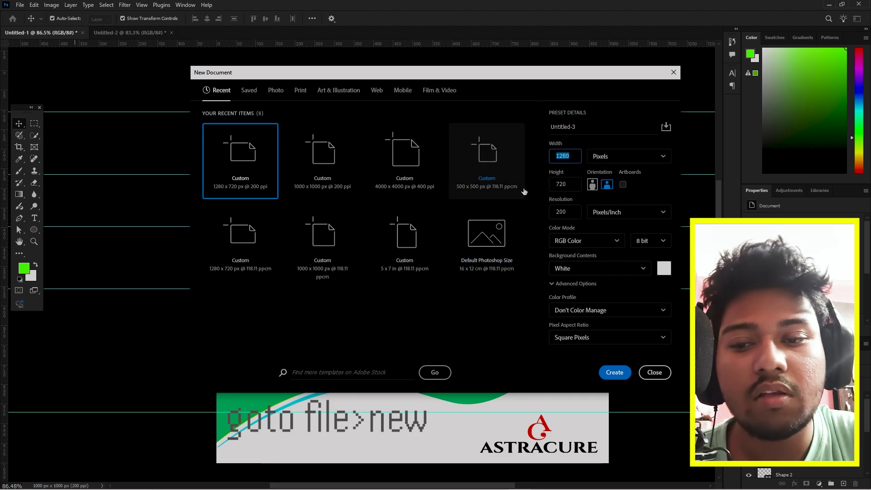
pyautogui.write('1')
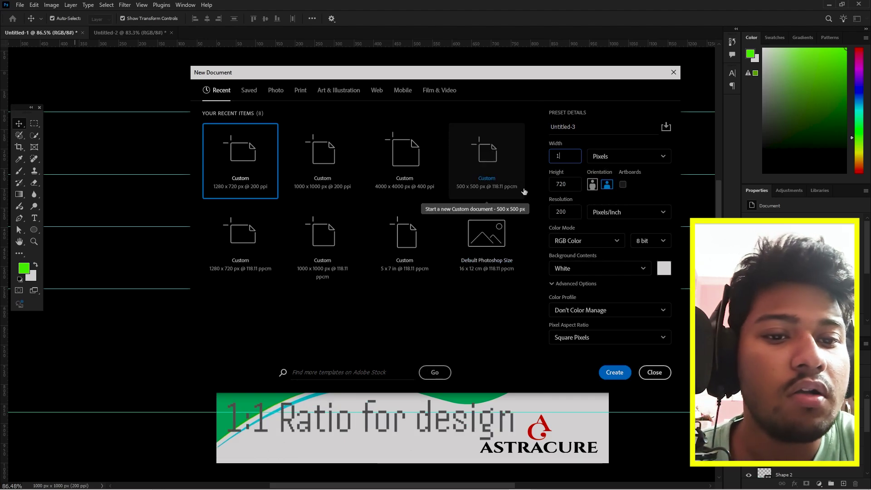
pyautogui.press('Tab')
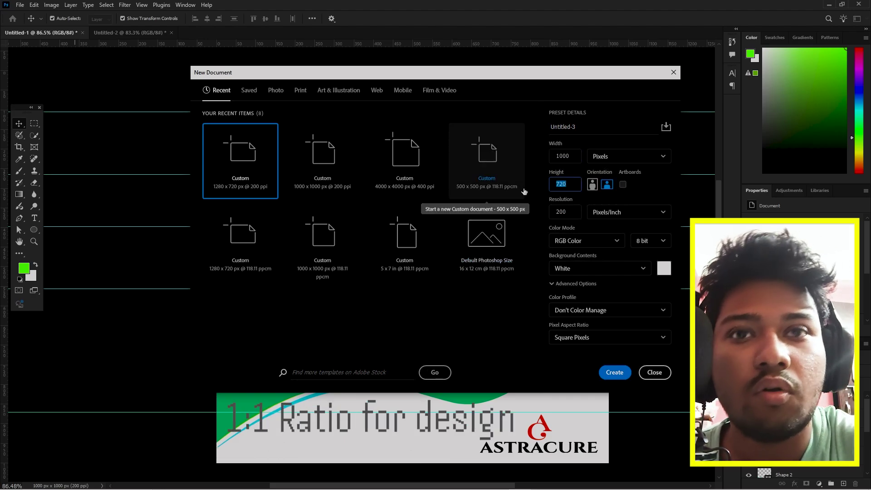
pyautogui.write('1000')
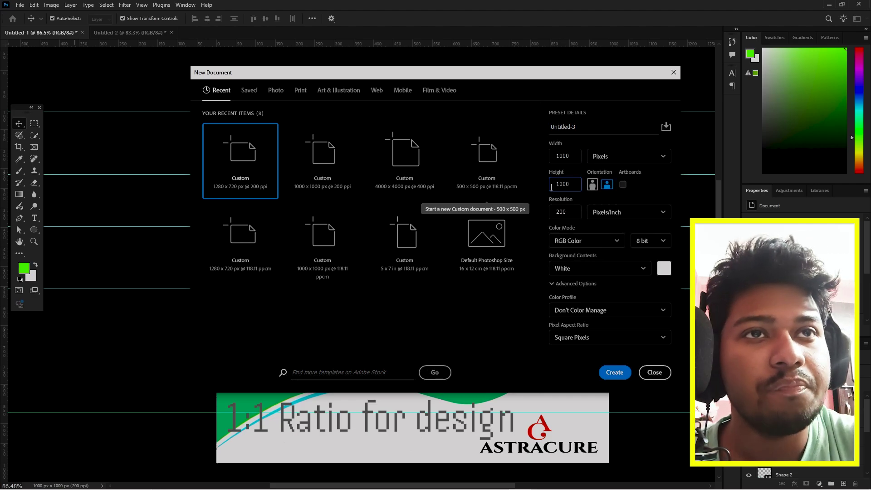
pyautogui.click(568, 212)
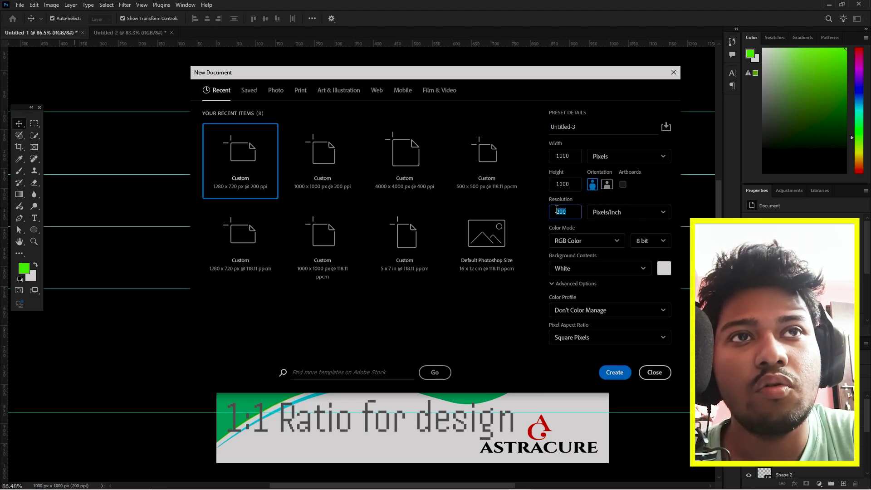
pyautogui.click(614, 371)
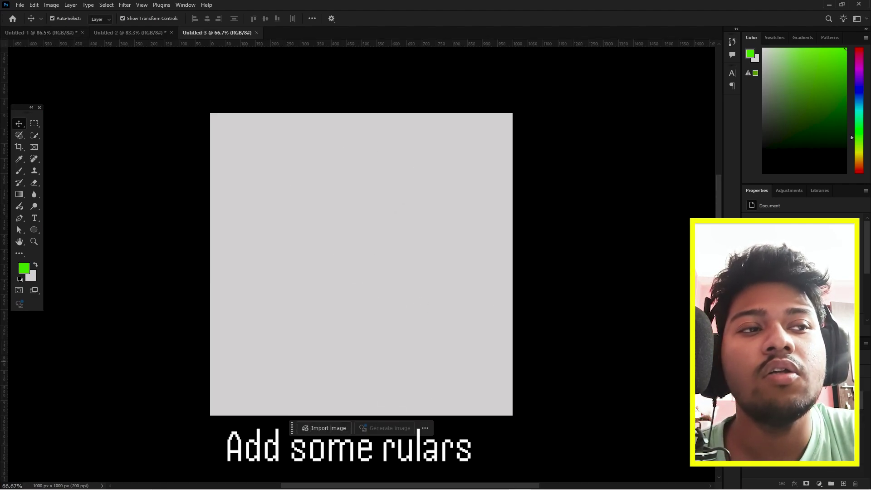
# Unlock the background layer and place three horizontal guides: one near the canvas top, one above the middle and one below it.
pyautogui.click(856, 400)
pyautogui.click(109, 211)
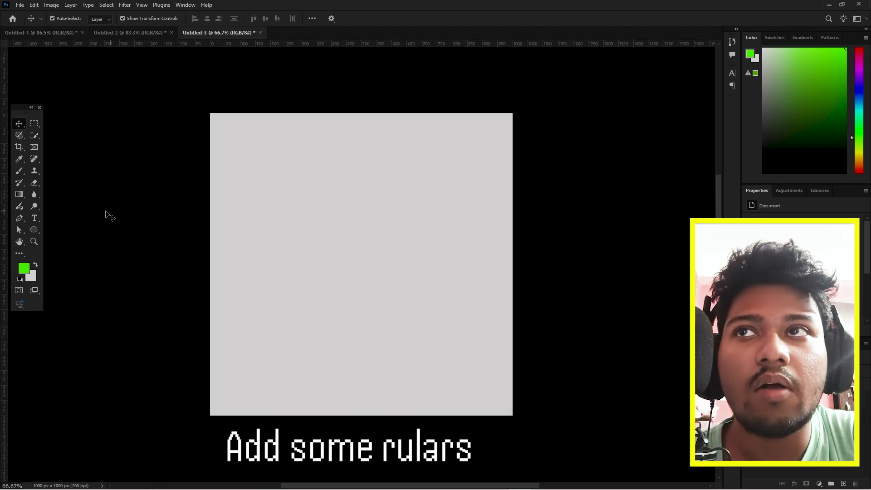
pyautogui.moveTo(274, 44); pyautogui.dragTo(325, 155)
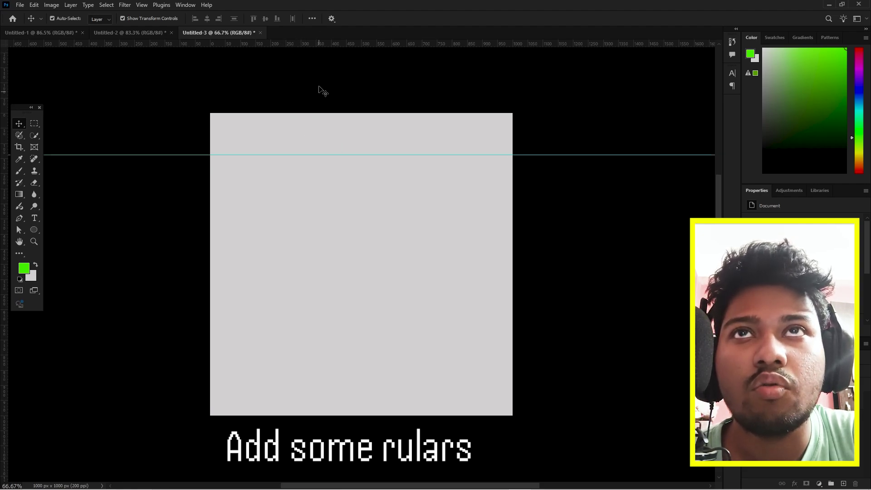
pyautogui.moveTo(324, 43); pyautogui.dragTo(324, 219)
pyautogui.moveTo(368, 44); pyautogui.dragTo(363, 291)
pyautogui.moveTo(385, 48); pyautogui.dragTo(422, 174)
pyautogui.moveTo(475, 87); pyautogui.dragTo(495, 107)
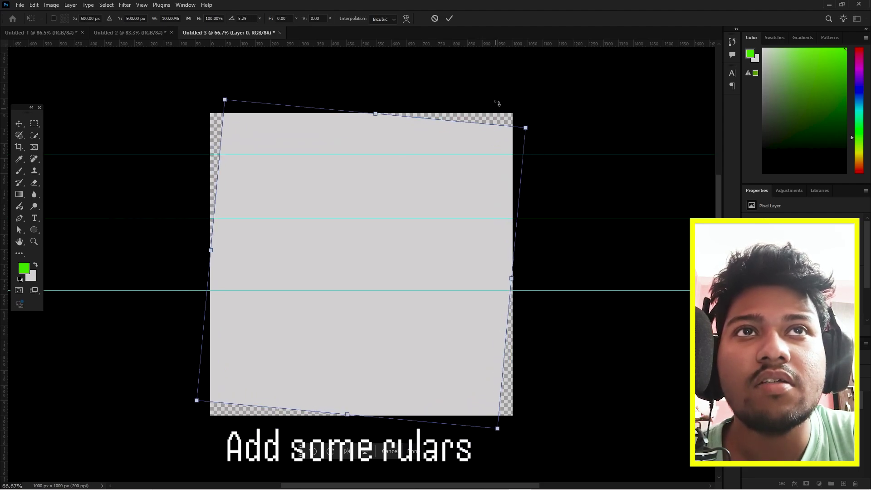
pyautogui.click(434, 18)
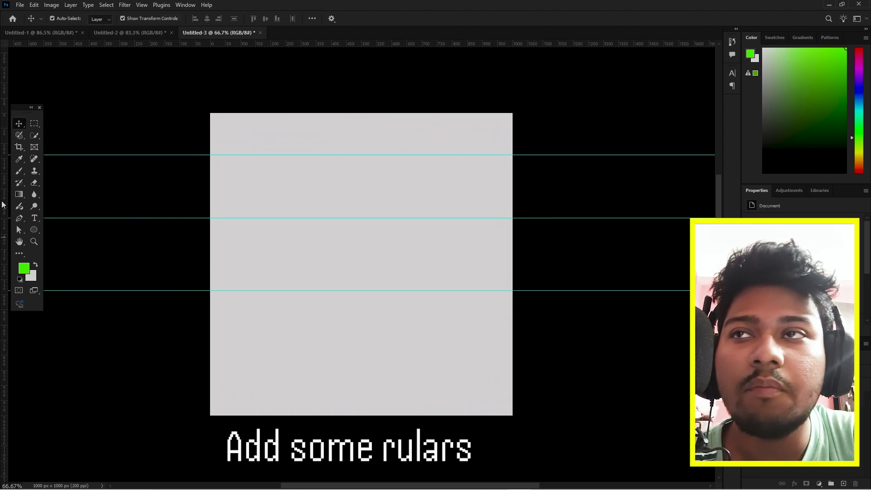
# Draw a red rectangle about 193 x 71 px near the canvas's lower-right corner with the Rectangle tool.
pyautogui.click(34, 229)
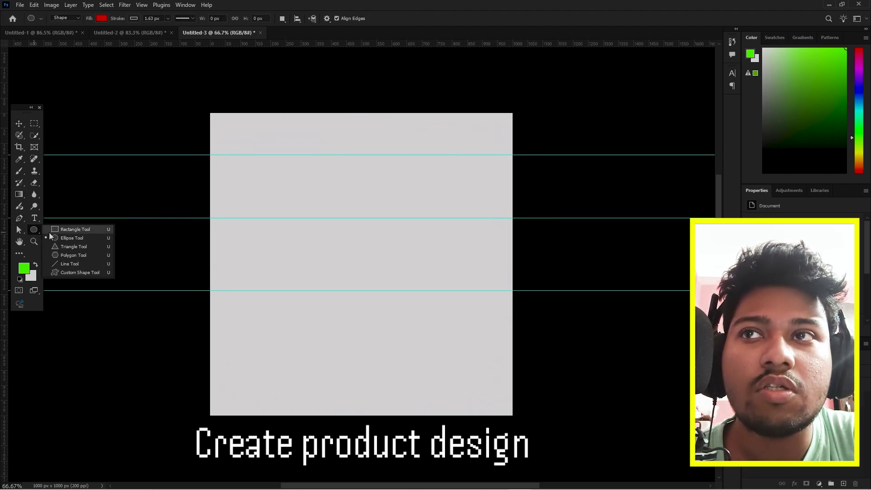
pyautogui.click(68, 230)
pyautogui.moveTo(427, 374); pyautogui.dragTo(485, 395)
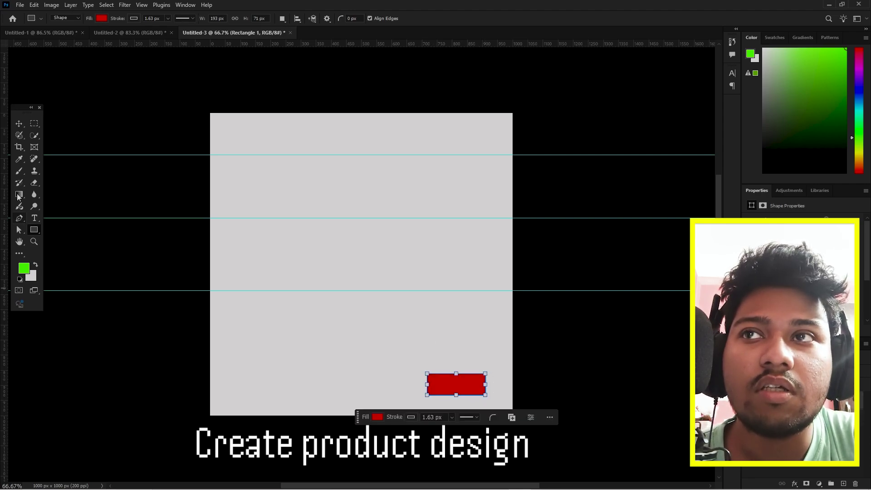
# Add the text "Pharma" on the lower part of the canvas, beside the red rectangle.
pyautogui.click(34, 217)
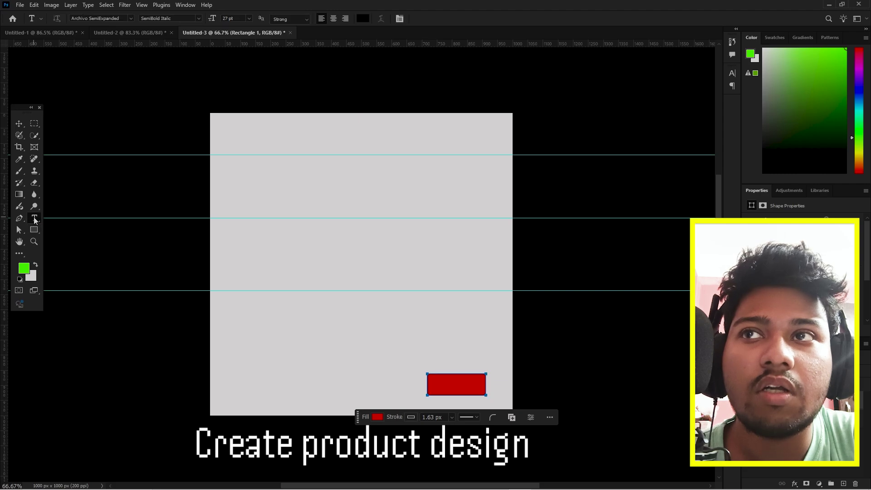
pyautogui.click(310, 363)
pyautogui.write('P')
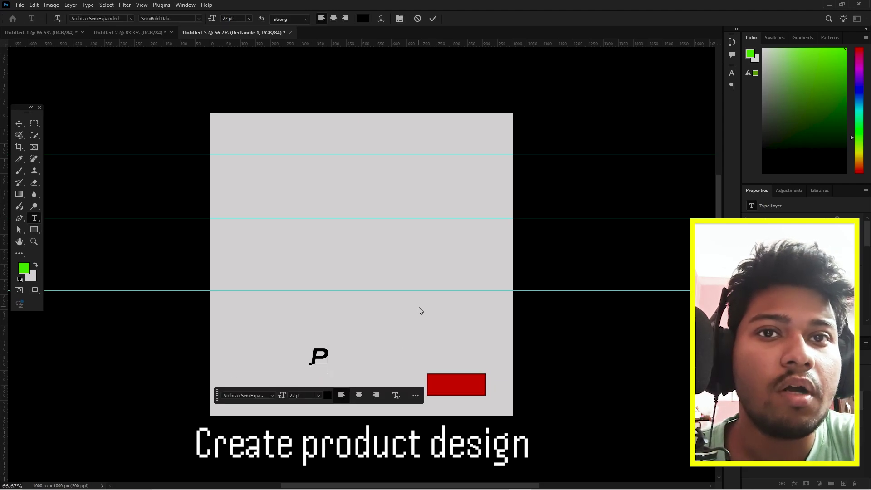
pyautogui.write('h')
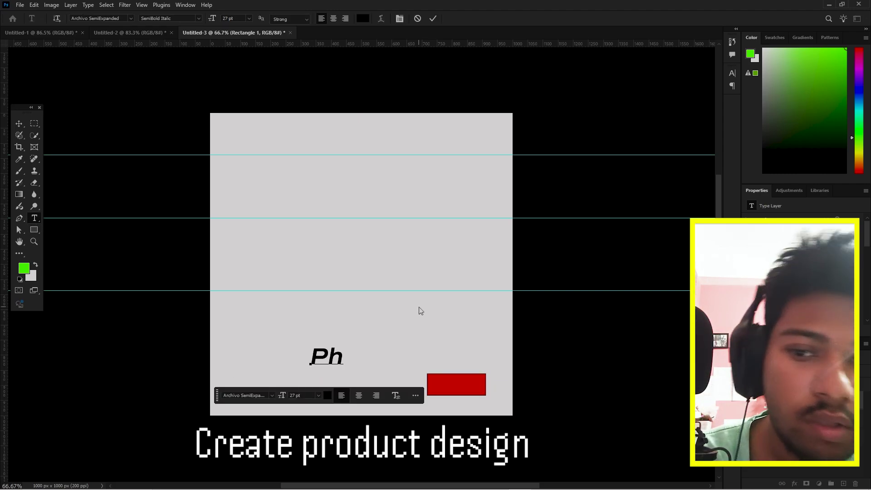
pyautogui.write('arma')
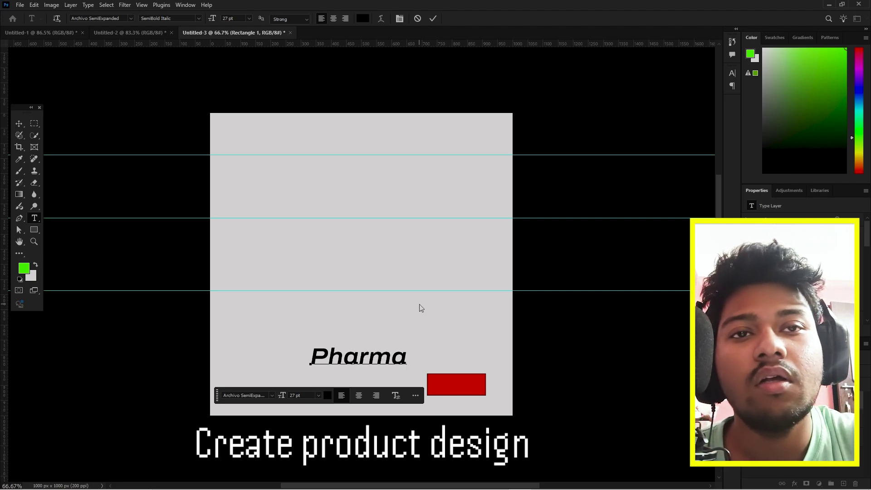
# Set the "Pharma" text to the Archivo SemiExpanded ExtraLight font and color it fff2f2.
pyautogui.moveTo(311, 358); pyautogui.dragTo(502, 307)
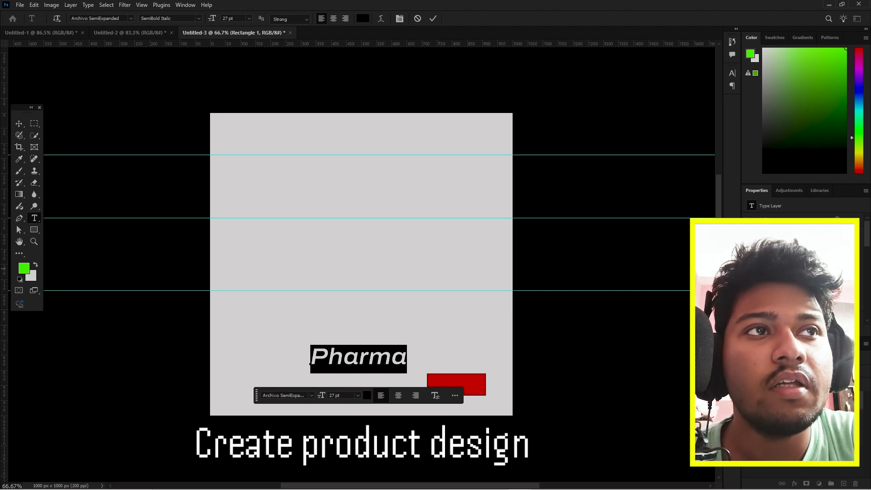
pyautogui.click(854, 291)
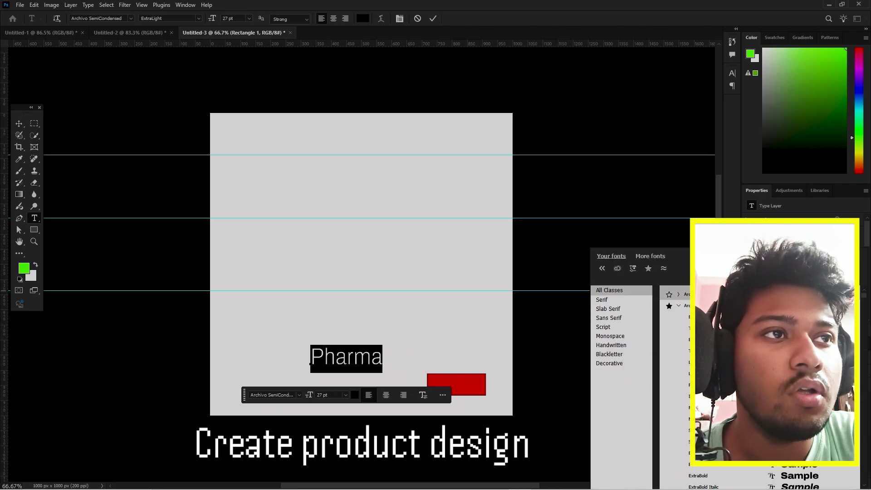
pyautogui.press('Down')
pyautogui.click(798, 306)
pyautogui.click(363, 19)
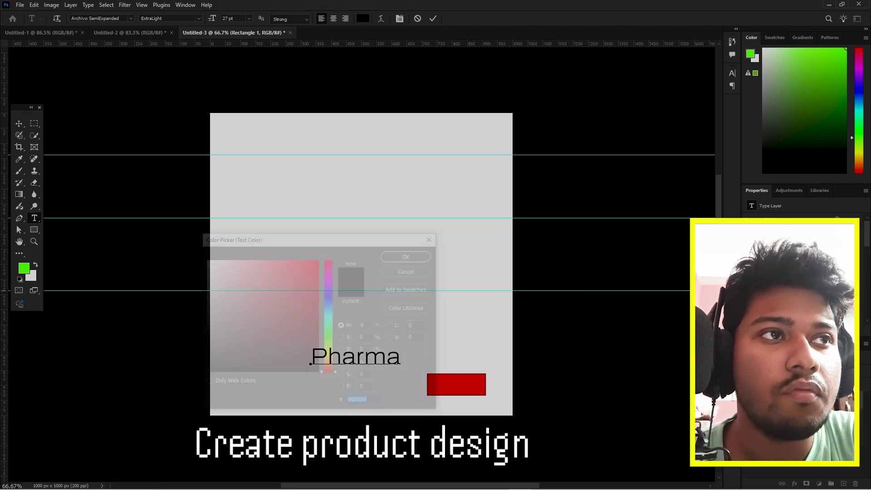
pyautogui.moveTo(233, 295); pyautogui.dragTo(208, 237)
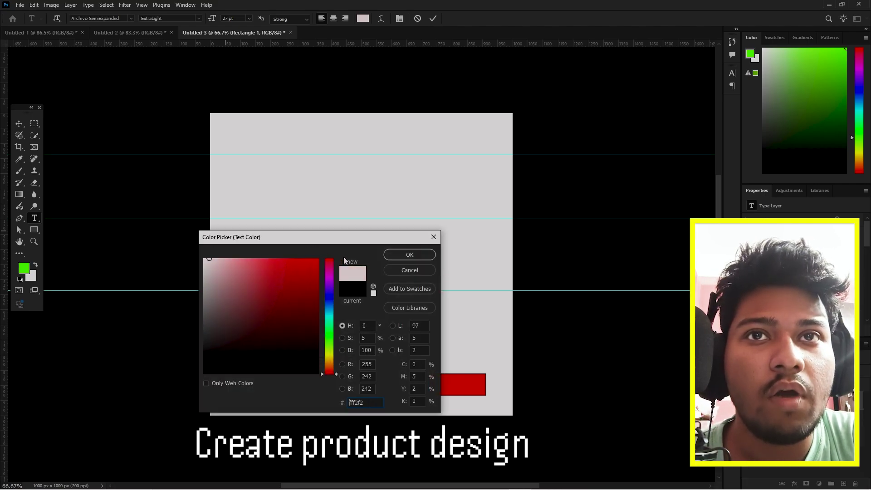
pyautogui.click(411, 255)
pyautogui.click(434, 20)
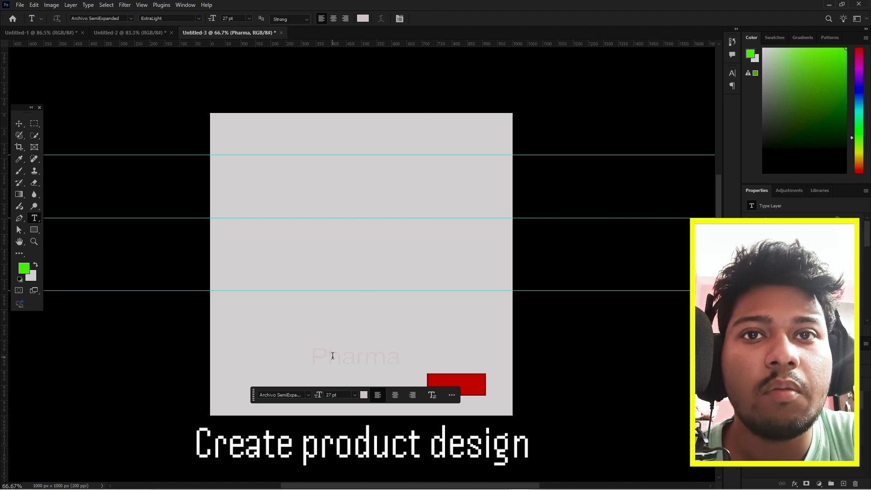
# Recolor the "Pharma" text to white, ffffff.
pyautogui.click(342, 358)
pyautogui.moveTo(313, 356); pyautogui.dragTo(445, 356)
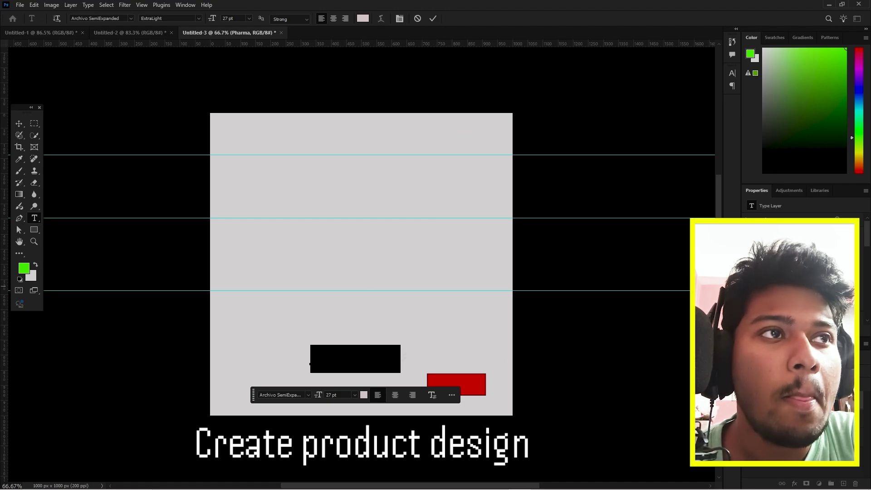
pyautogui.click(364, 395)
pyautogui.write('ffffff')
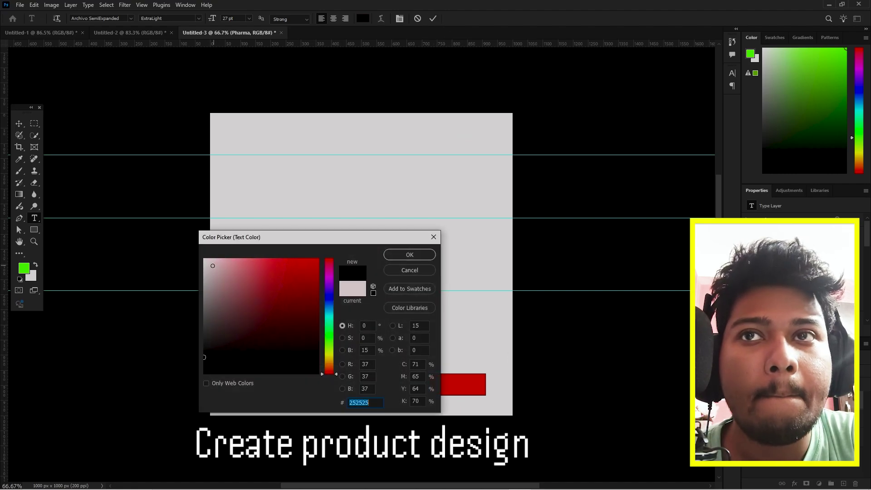
pyautogui.click(400, 255)
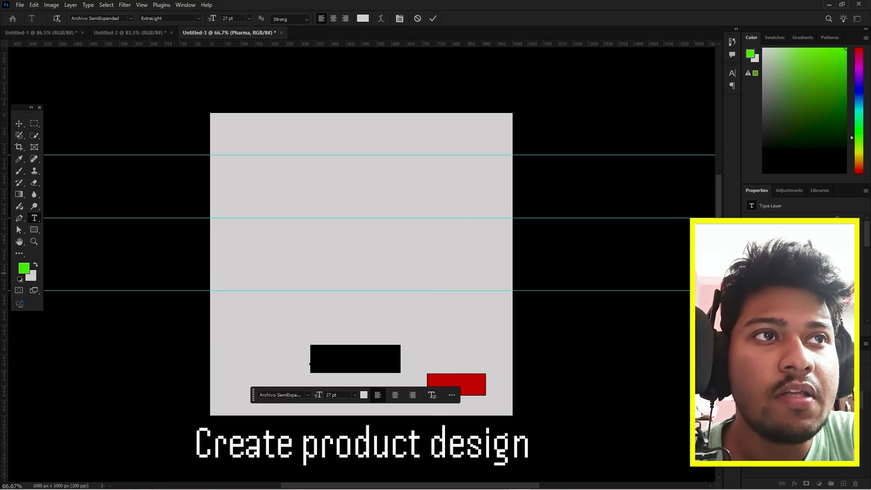
# Reduce the "Pharma" text size to 13 pt.
pyautogui.hotkey('ctrl', 'shift', ',')
pyautogui.hotkey('ctrl', 'shift', ',')
pyautogui.hotkey('ctrl', 'shift', ',')
pyautogui.hotkey('ctrl', 'shift', ',')
pyautogui.hotkey('ctrl', 'shift', ',')
pyautogui.hotkey('ctrl', 'shift', ',')
pyautogui.hotkey('ctrl', 'shift', ',')
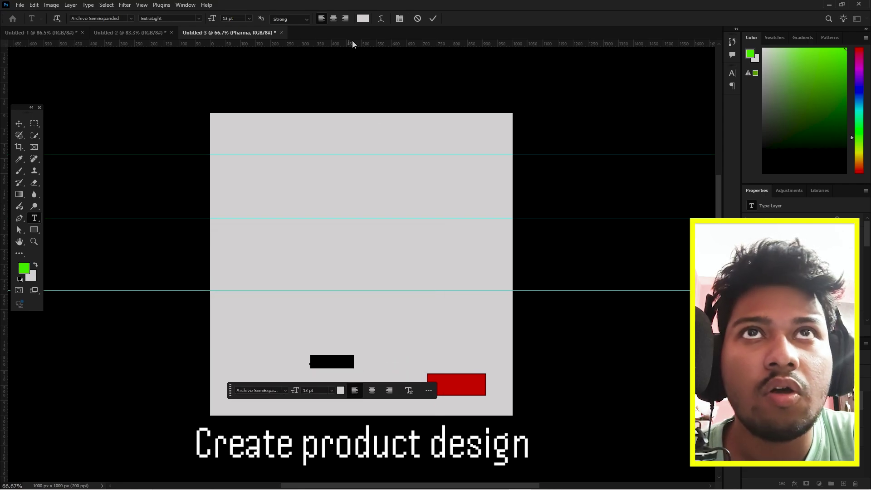
pyautogui.click(434, 20)
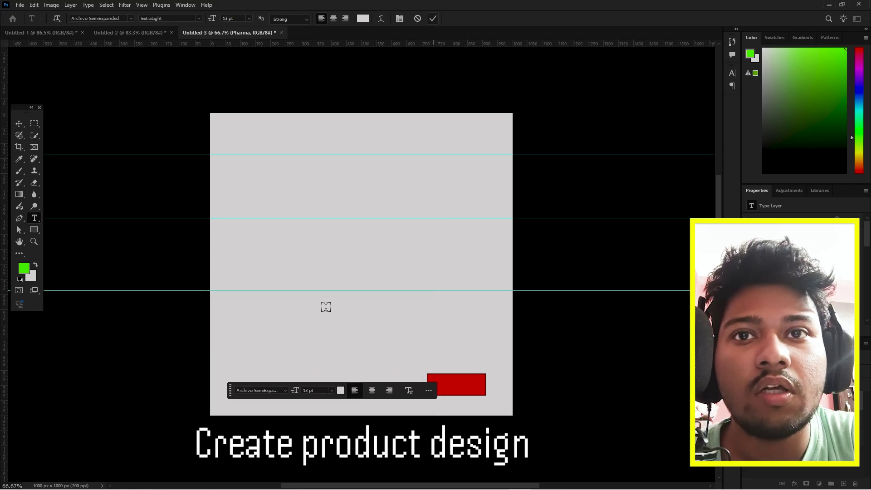
# Move the white "Pharma" text onto the center of the red rectangle and deselect it.
pyautogui.click(18, 124)
pyautogui.moveTo(339, 366); pyautogui.dragTo(461, 390)
pyautogui.click(560, 379)
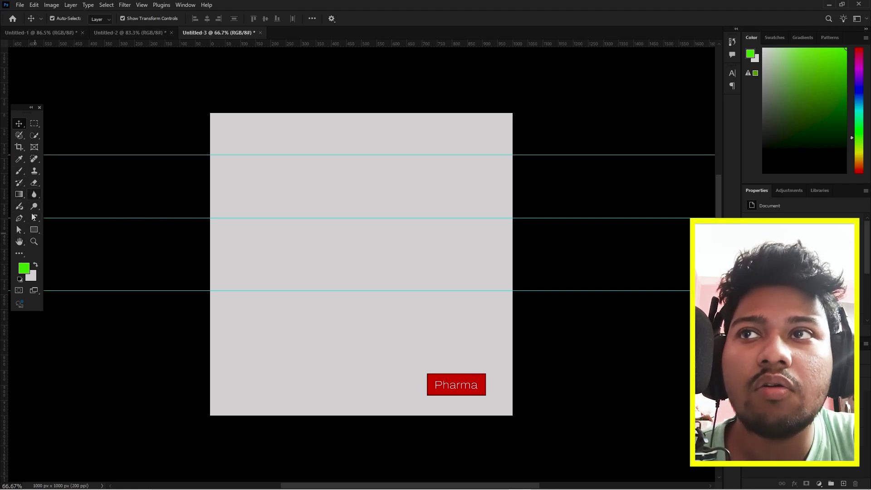
# Draw a closed wavy band across the middle of the page with the Pen tool, about 1072 px wide and 244 px high.
pyautogui.click(19, 218)
pyautogui.click(210, 304)
pyautogui.click(281, 246)
pyautogui.moveTo(286, 248); pyautogui.dragTo(335, 246)
pyautogui.moveTo(396, 274); pyautogui.dragTo(527, 275)
pyautogui.click(527, 285)
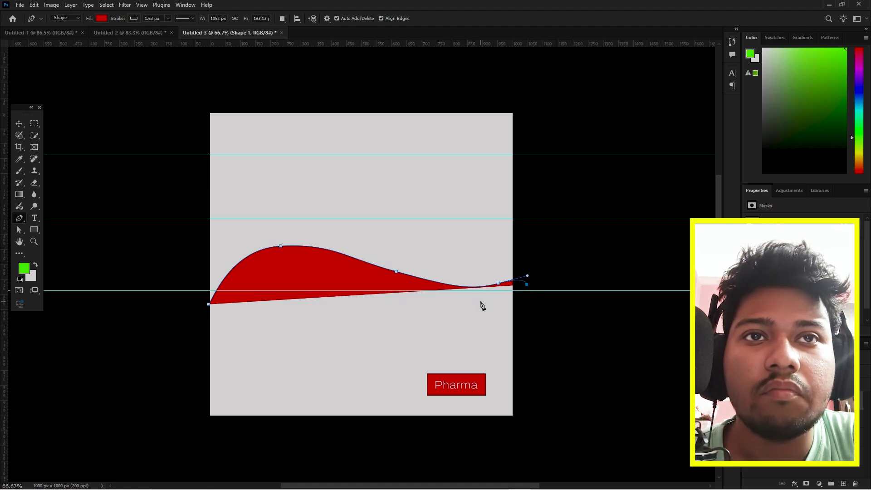
pyautogui.moveTo(491, 298); pyautogui.dragTo(452, 303)
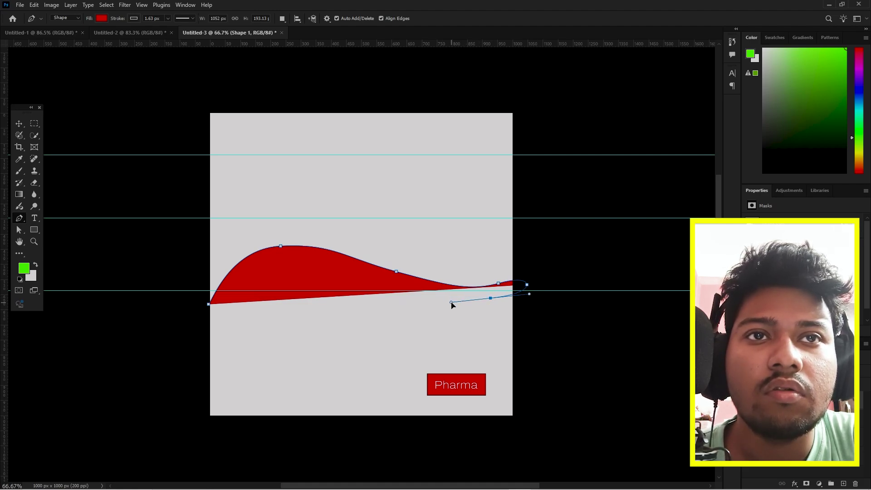
pyautogui.moveTo(403, 284); pyautogui.dragTo(332, 265)
pyautogui.moveTo(246, 280); pyautogui.dragTo(246, 285)
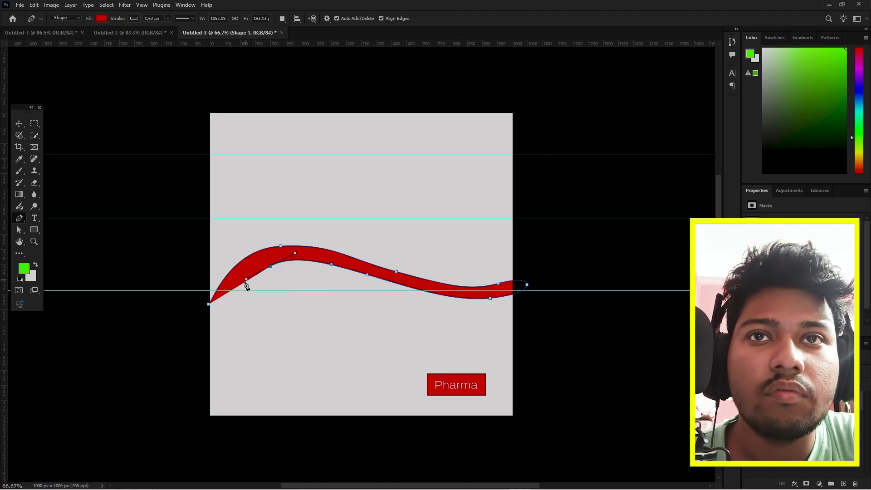
pyautogui.click(203, 319)
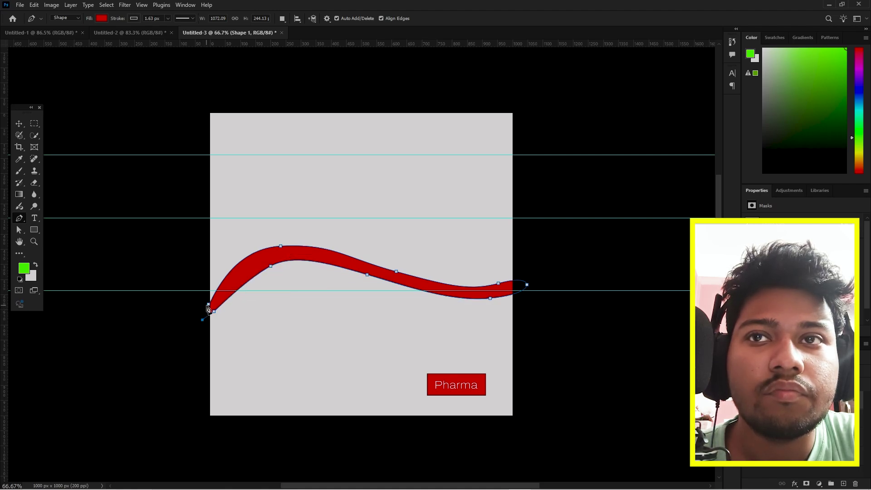
# Fill the wavy band with the recently used bright green and deselect it.
pyautogui.click(102, 18)
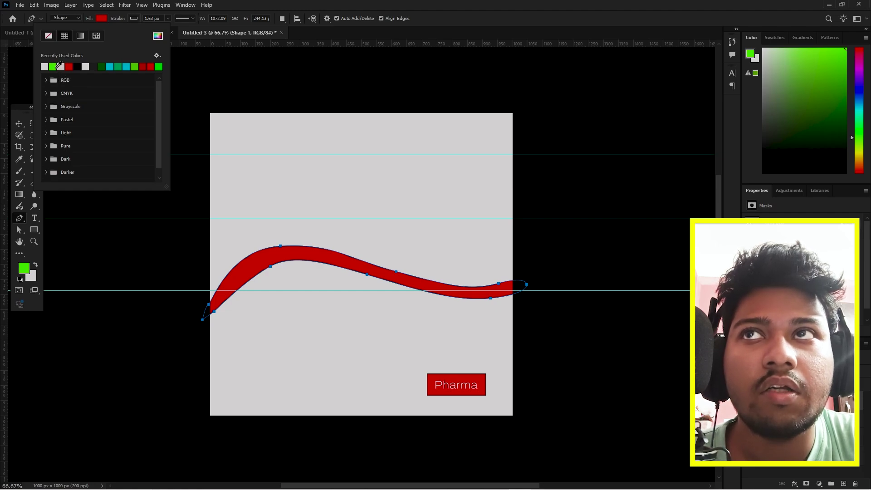
pyautogui.click(54, 67)
pyautogui.click(18, 123)
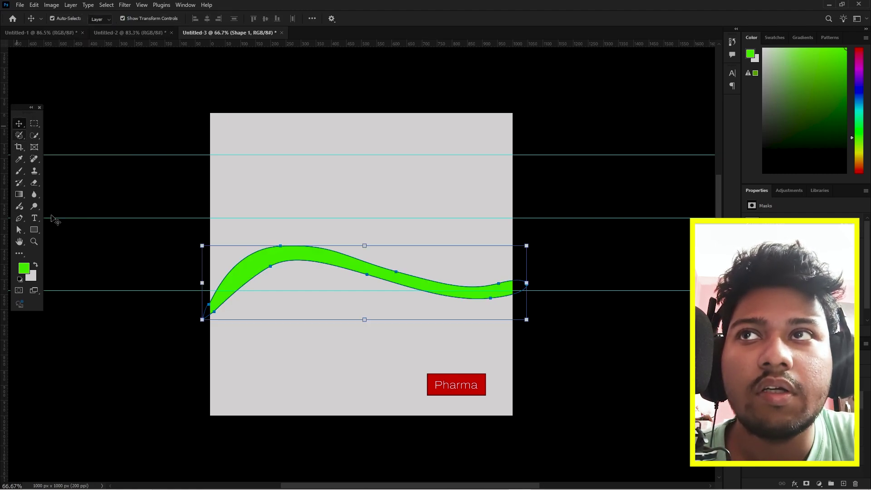
pyautogui.click(194, 350)
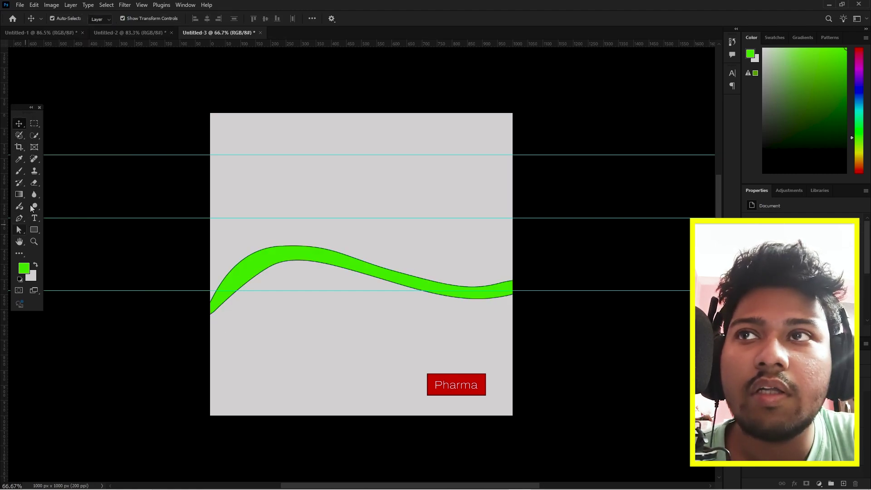
# Draw the upper edge of a second wave below the green band, past the page's right edge, and begin its lower edge.
pyautogui.click(19, 218)
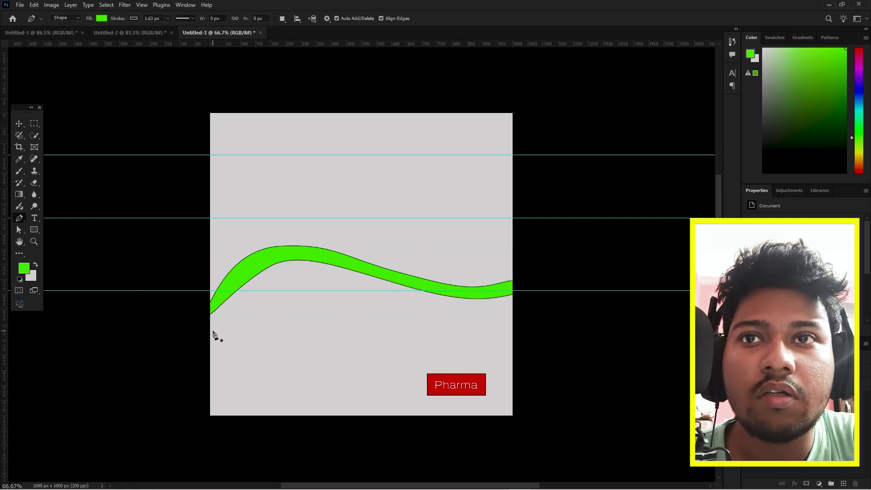
pyautogui.moveTo(210, 324); pyautogui.dragTo(225, 324)
pyautogui.moveTo(271, 279); pyautogui.dragTo(292, 278)
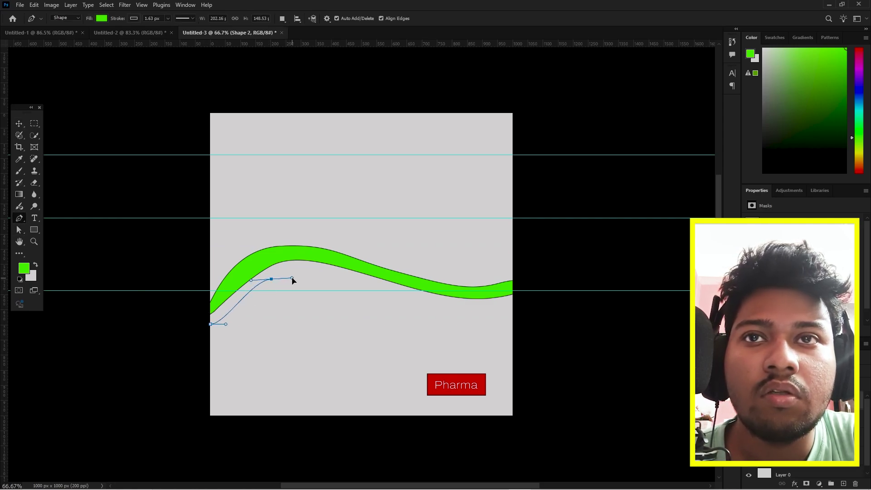
pyautogui.moveTo(356, 295); pyautogui.dragTo(506, 334)
pyautogui.click(523, 351)
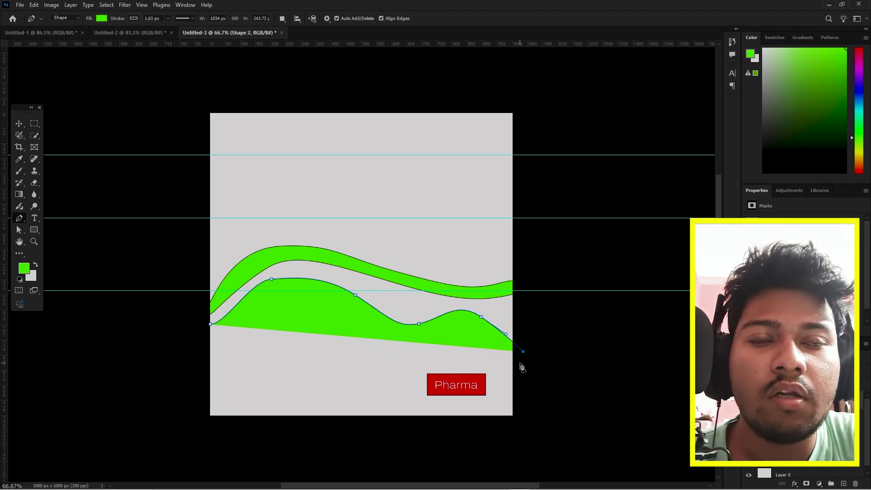
pyautogui.moveTo(512, 362); pyautogui.dragTo(489, 356)
pyautogui.moveTo(470, 327); pyautogui.dragTo(352, 318)
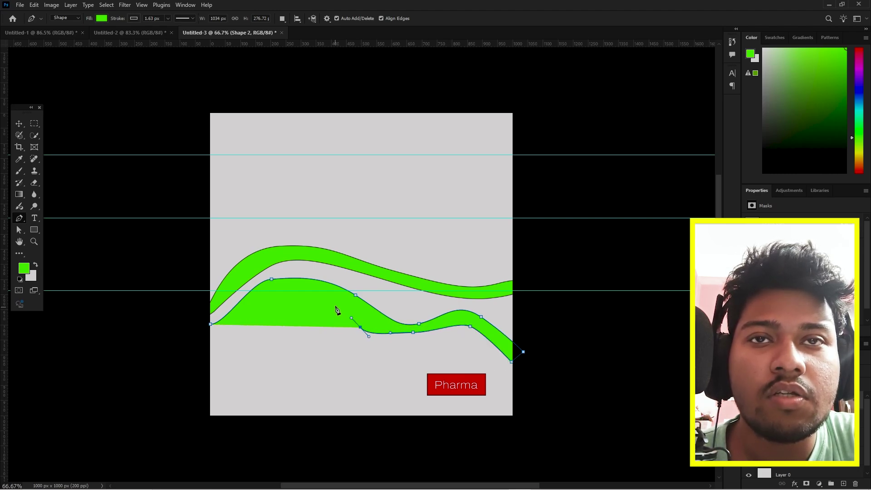
# Undo the last three anchor points on the second wave's lower edge.
pyautogui.click(333, 291)
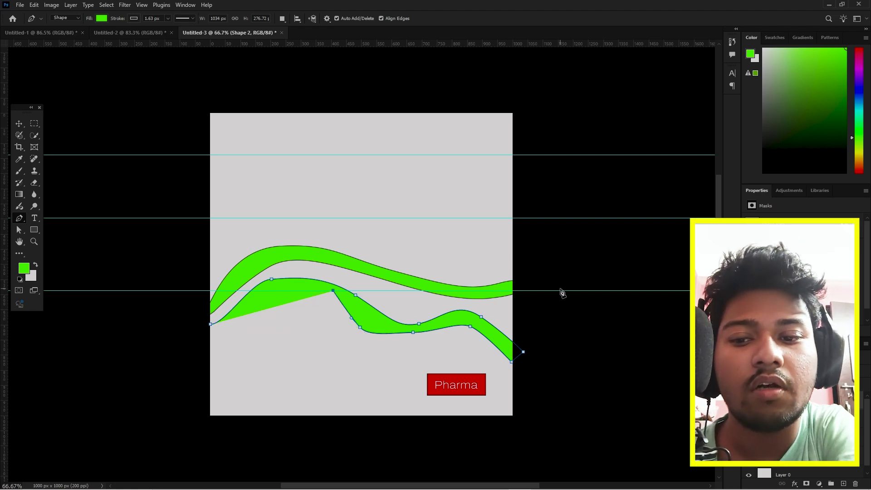
pyautogui.hotkey('ctrl', 'z')
pyautogui.hotkey('ctrl', 'z')
pyautogui.hotkey('ctrl', 'z')
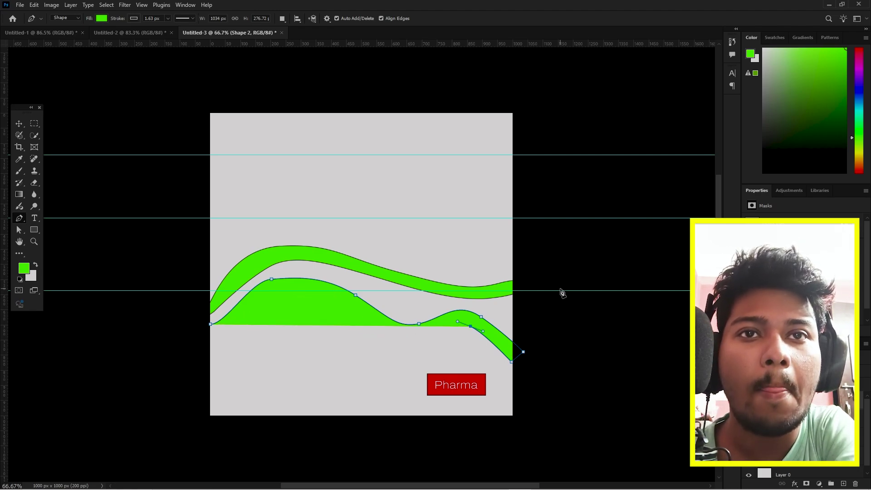
# Trace the rest of the second wave's lower edge back past the left side and close the shape, about 1072 px wide.
pyautogui.moveTo(433, 332); pyautogui.dragTo(378, 331)
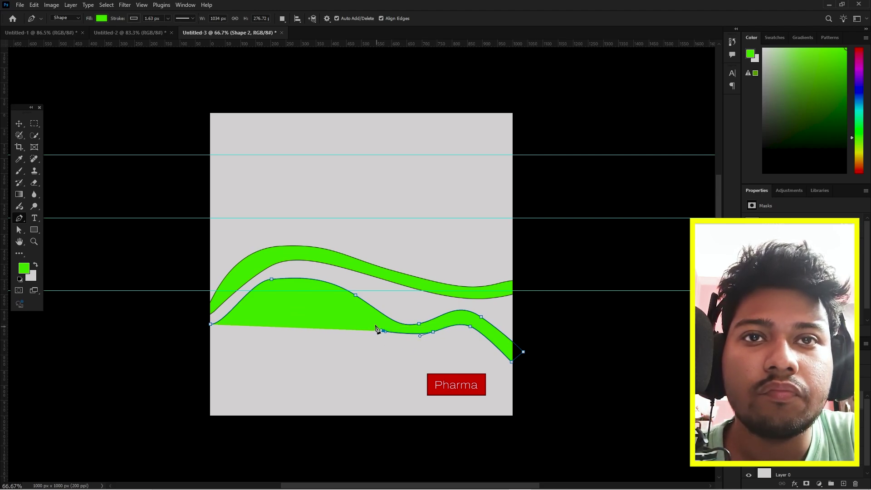
pyautogui.click(340, 302)
pyautogui.moveTo(279, 294); pyautogui.dragTo(272, 298)
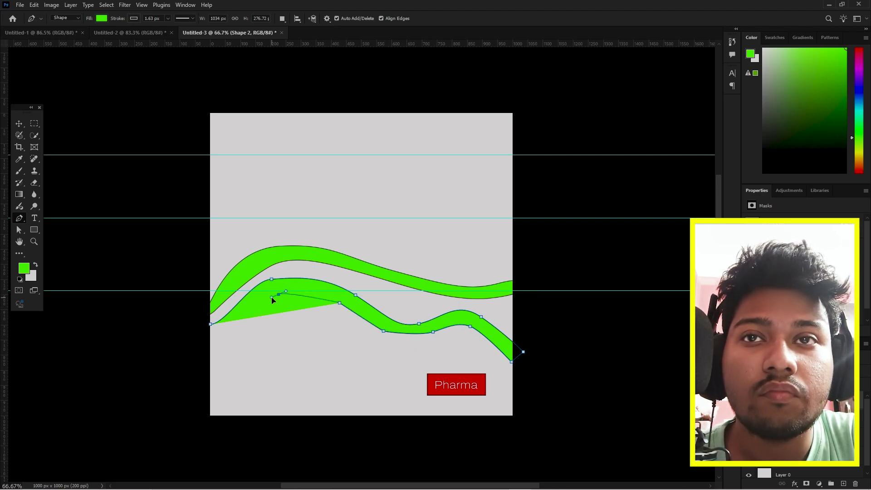
pyautogui.moveTo(225, 330); pyautogui.dragTo(203, 336)
pyautogui.click(211, 324)
# Fill the second wave with the recently used cyan blue and deselect it.
pyautogui.click(101, 18)
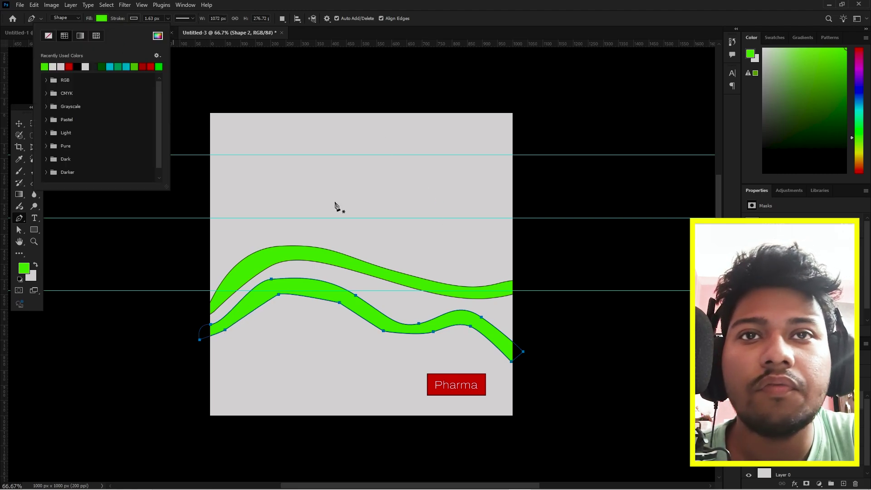
pyautogui.click(110, 66)
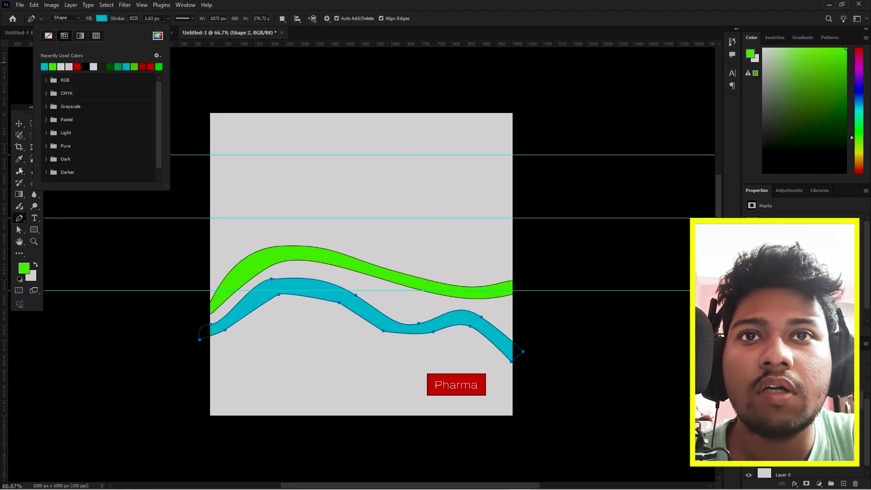
pyautogui.click(19, 124)
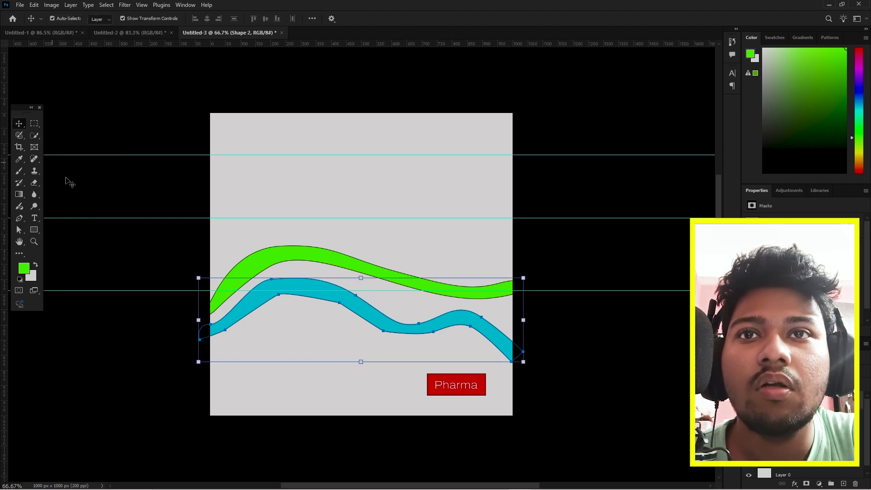
pyautogui.click(137, 260)
pyautogui.click(506, 330)
pyautogui.click(620, 346)
pyautogui.scroll(5, 621, 347)
pyautogui.scroll(-3, 590, 334)
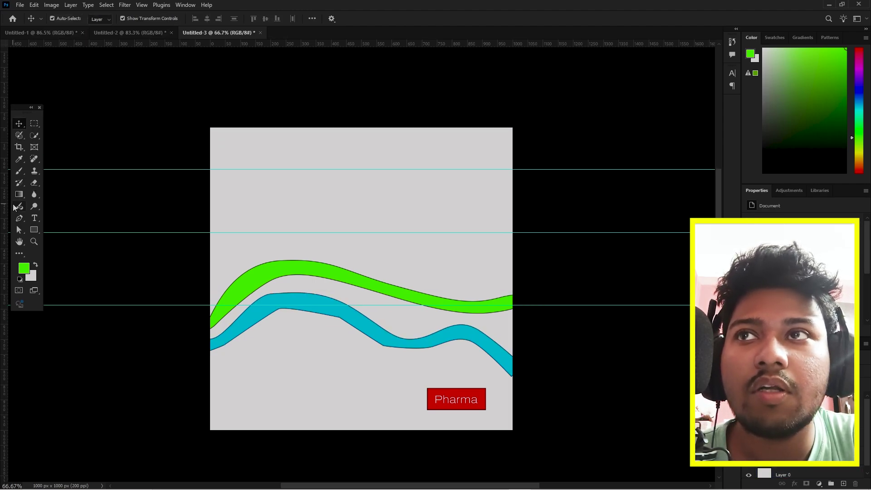
# Add a text line above the green wave and set its color to a near-black gray.
pyautogui.click(34, 218)
pyautogui.click(245, 210)
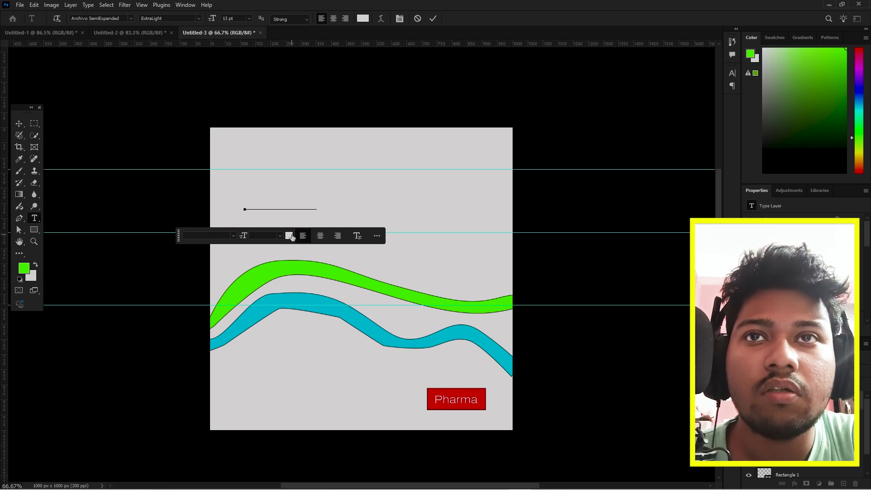
pyautogui.click(289, 235)
pyautogui.moveTo(272, 306); pyautogui.dragTo(177, 342)
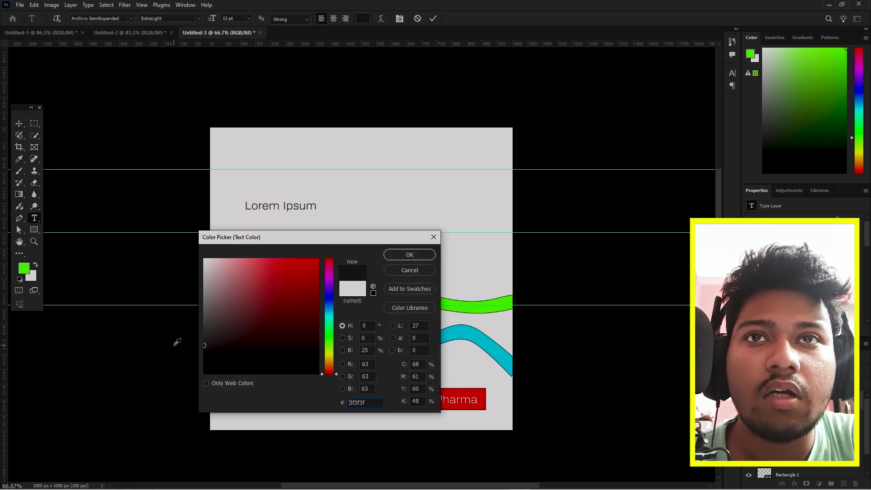
pyautogui.click(396, 255)
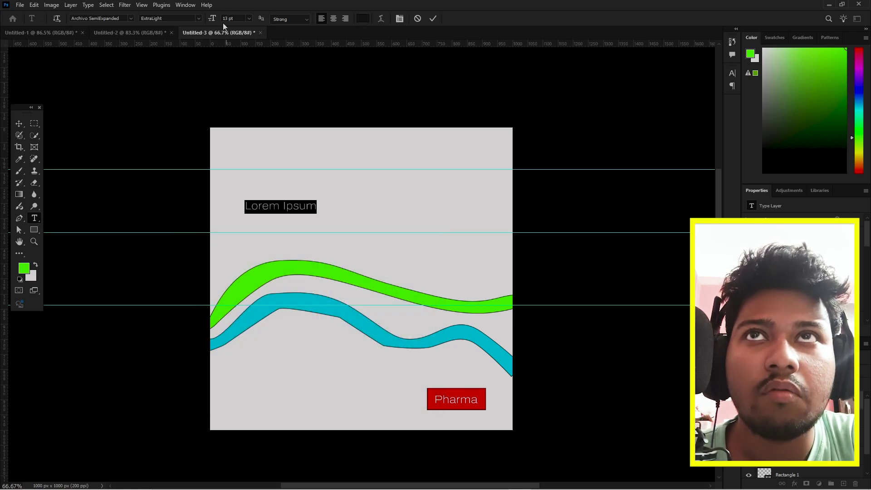
# Set the new text to Bold Italic and replace the placeholder with "Apple Medcine +".
pyautogui.click(198, 19)
pyautogui.click(211, 174)
pyautogui.moveTo(245, 203); pyautogui.dragTo(349, 205)
pyautogui.press('BackSpace')
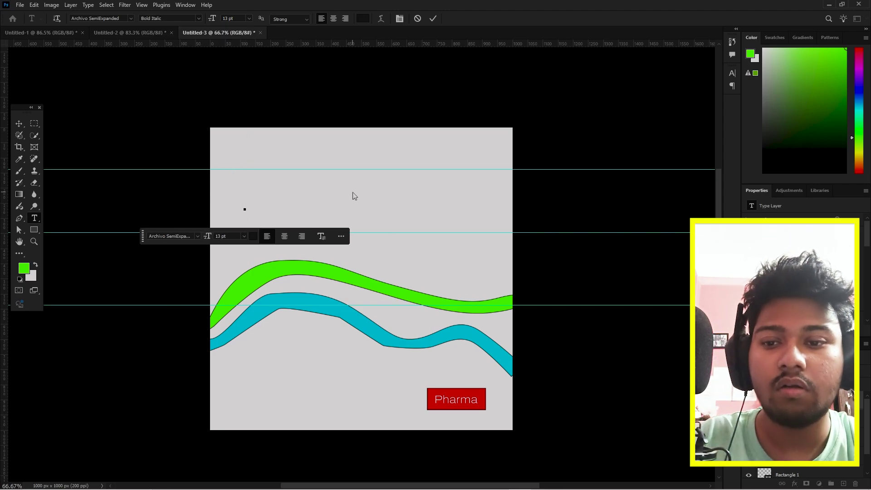
pyautogui.write('Apple Mec')
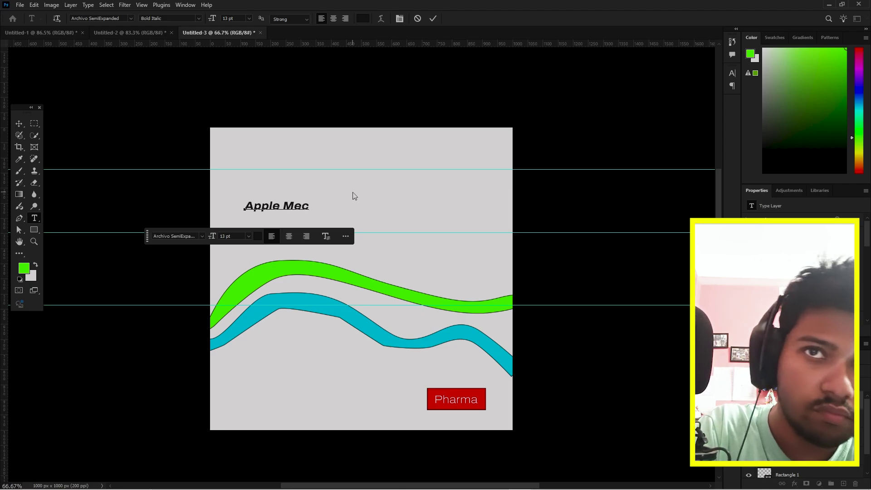
pyautogui.press('BackSpace')
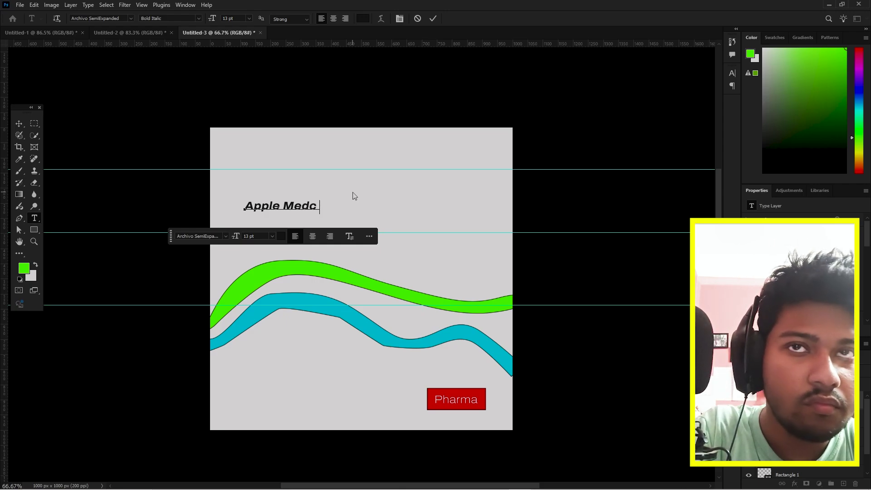
pyautogui.write('+')
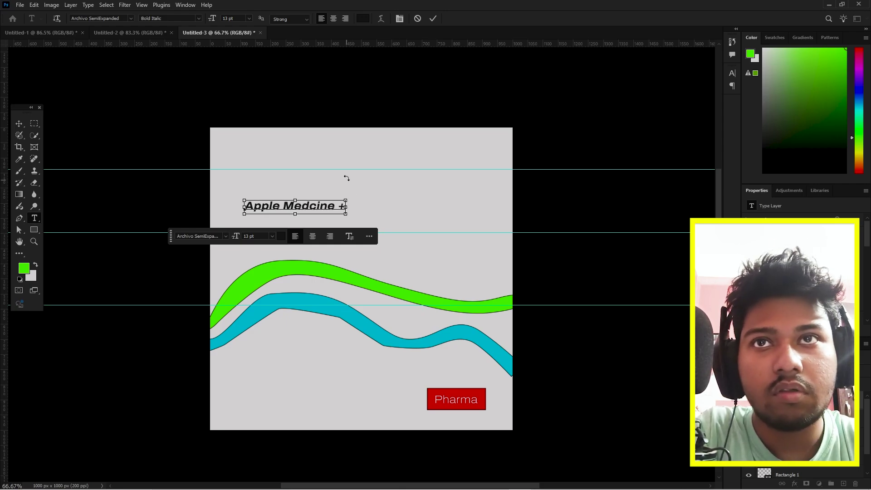
# Enlarge the "Apple Medcine +" title to 27 pt, move it slightly down and toward the left page edge, and deselect it.
pyautogui.hotkey('ctrl', 'a')
pyautogui.moveTo(212, 24)
pyautogui.mouseDown()
pyautogui.moveTo(229, 21)
pyautogui.moveTo(215, 23)
pyautogui.mouseUp()
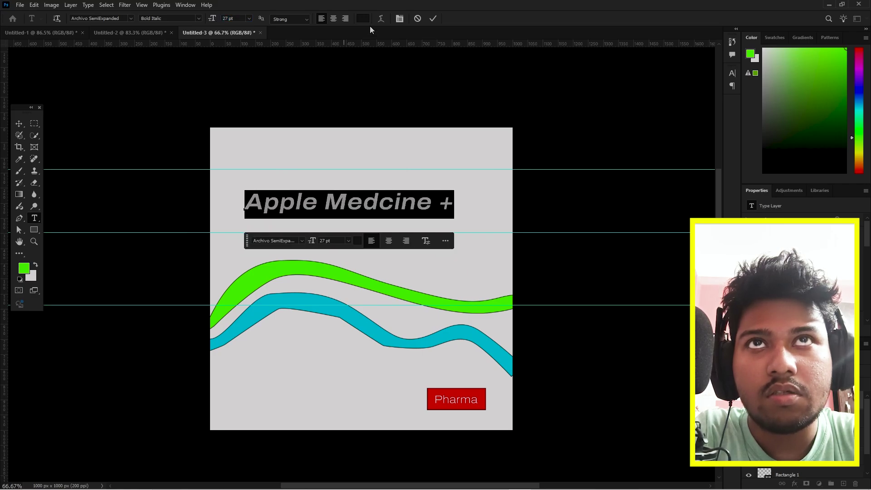
pyautogui.click(433, 19)
pyautogui.press('v')
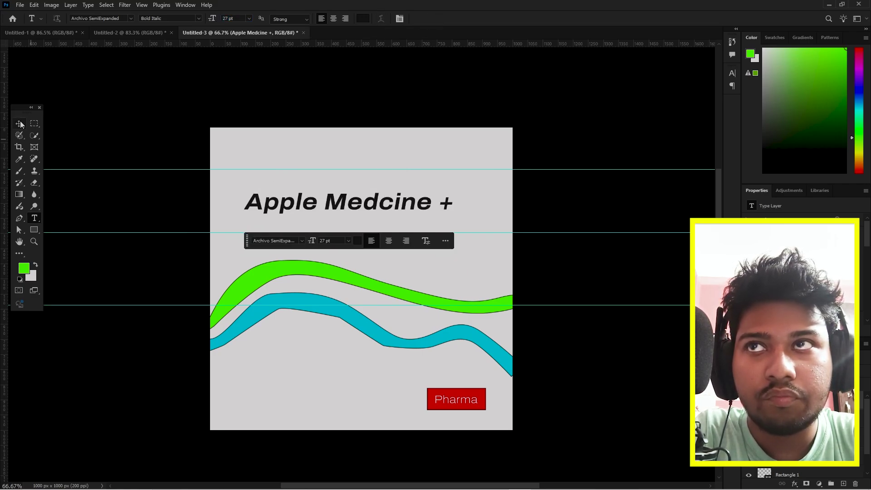
pyautogui.moveTo(359, 212); pyautogui.dragTo(341, 221)
pyautogui.click(590, 225)
# Add the text "9X9 Tablets" in the upper right area of the page.
pyautogui.click(35, 219)
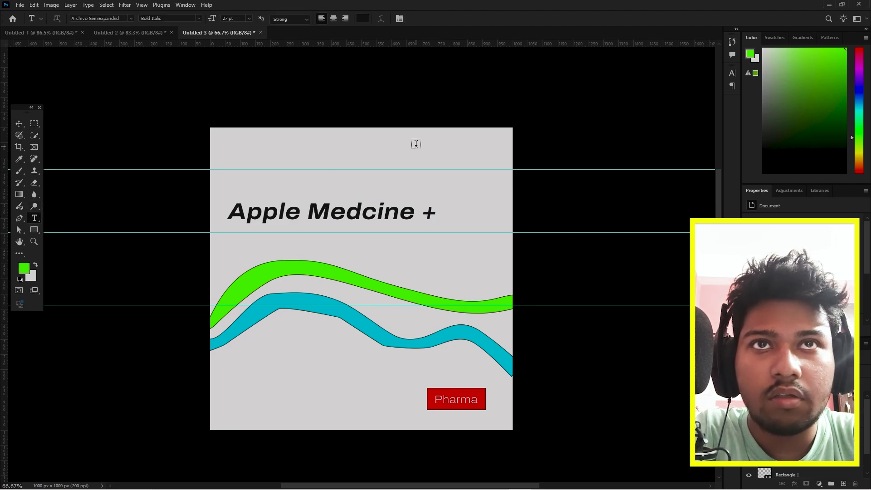
pyautogui.click(408, 154)
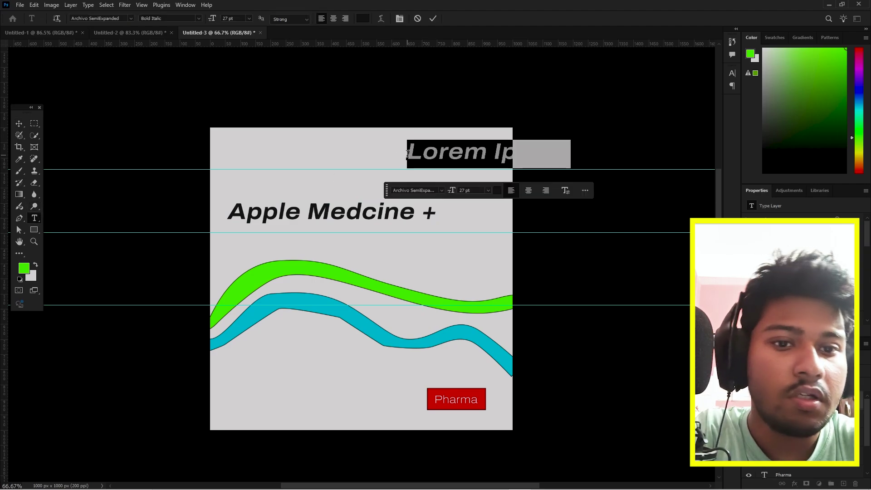
pyautogui.write('9')
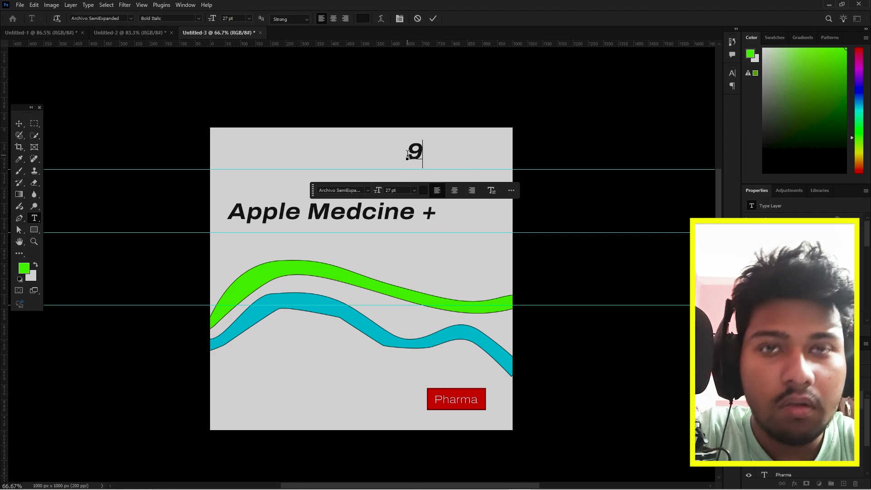
pyautogui.write('X9')
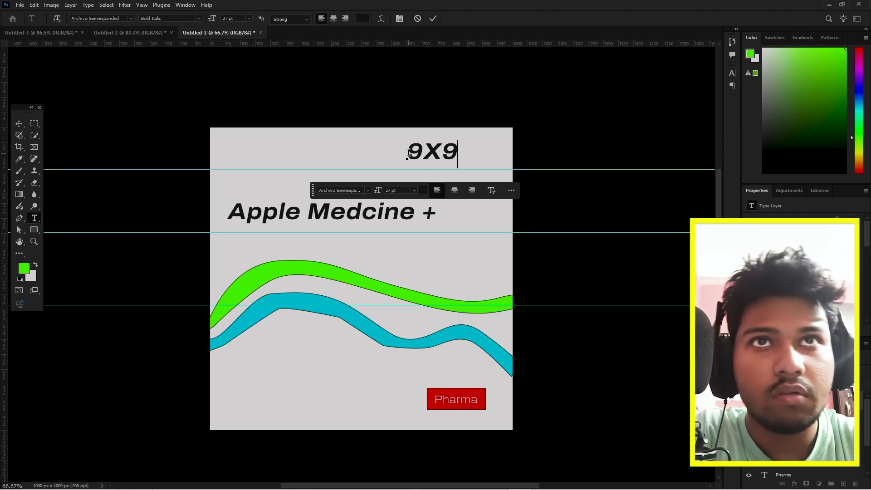
pyautogui.write(' Ta')
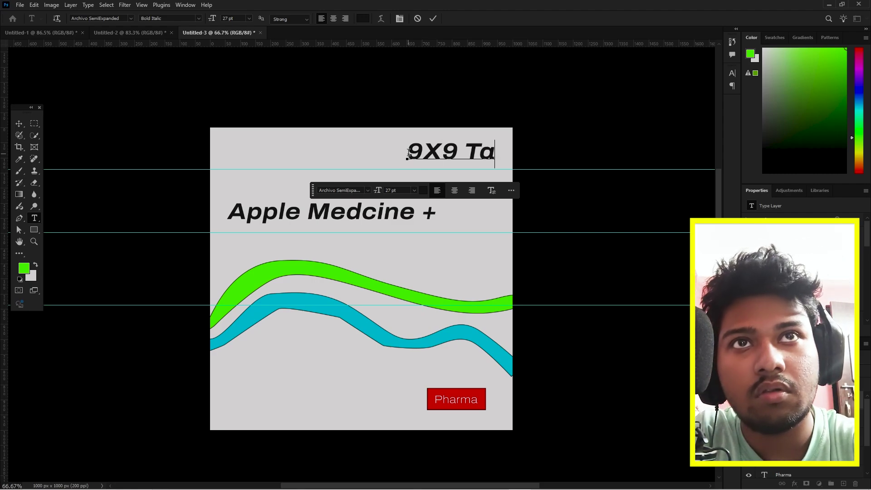
pyautogui.write('blets')
# Set the "9X9 Tablets" text to the Light style of Archivo SemiExpanded.
pyautogui.hotkey('ctrl', 'a')
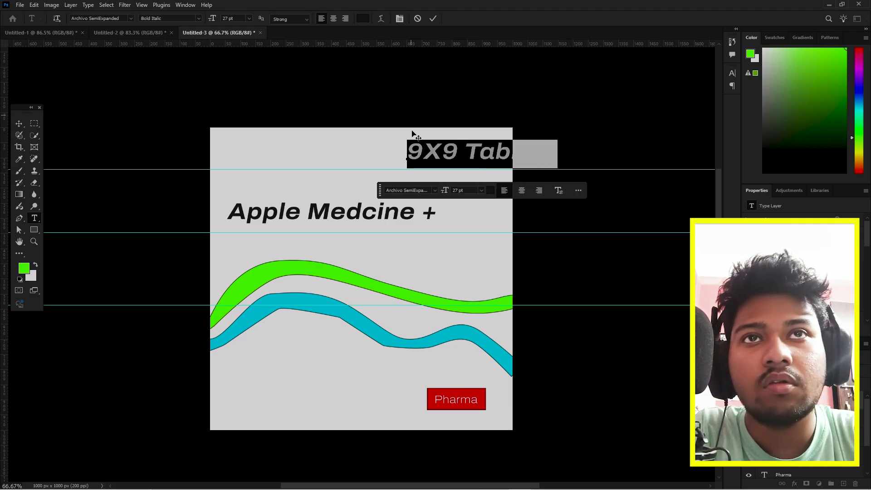
pyautogui.click(436, 191)
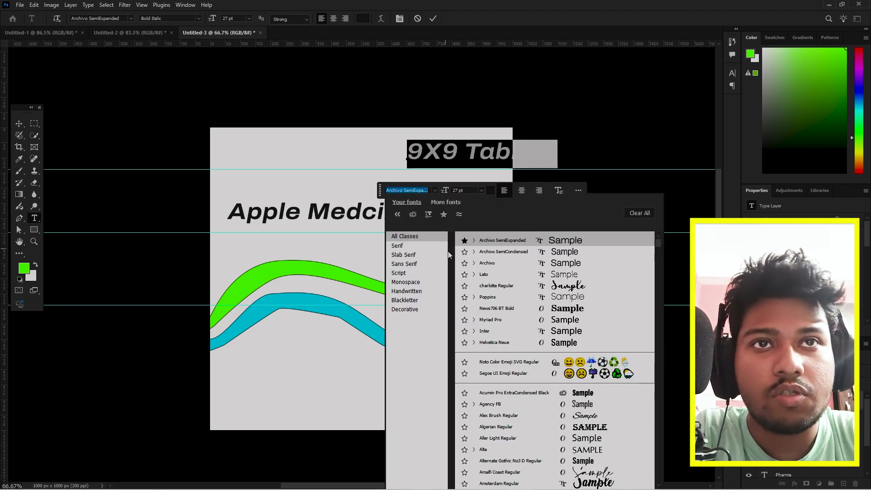
pyautogui.click(473, 241)
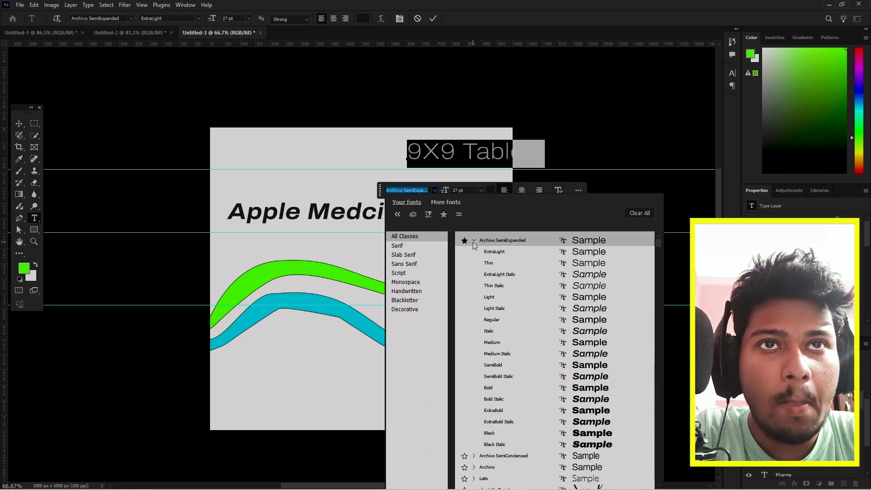
pyautogui.click(504, 297)
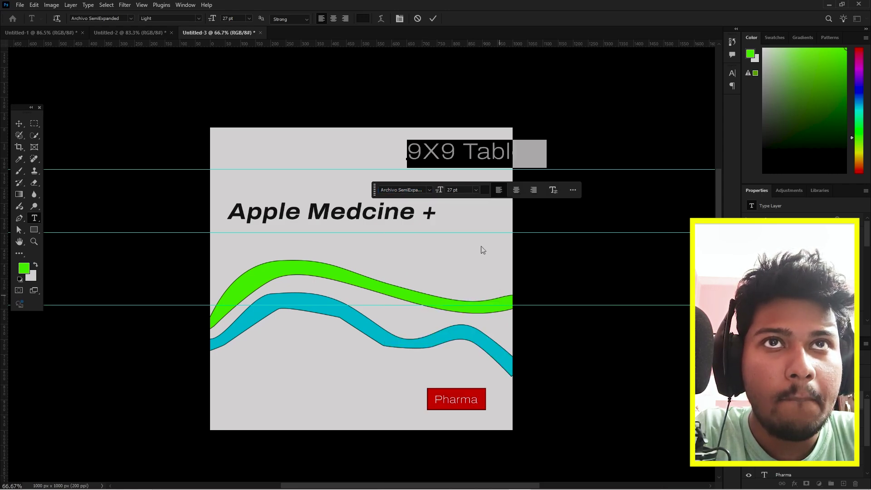
# Reduce the "9X9 Tablets" text to 15 pt and commit the text edit.
pyautogui.click(454, 155)
pyautogui.moveTo(411, 152); pyautogui.dragTo(559, 162)
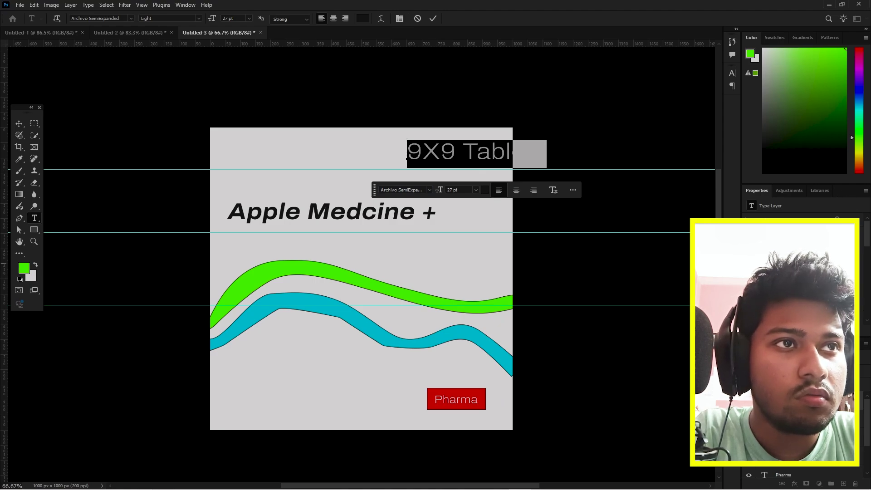
pyautogui.moveTo(752, 265); pyautogui.dragTo(746, 262)
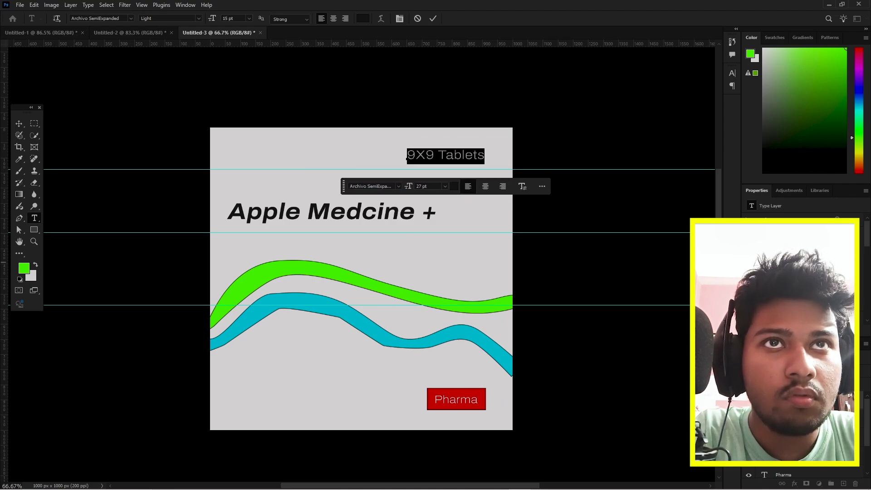
pyautogui.click(433, 18)
pyautogui.click(552, 110)
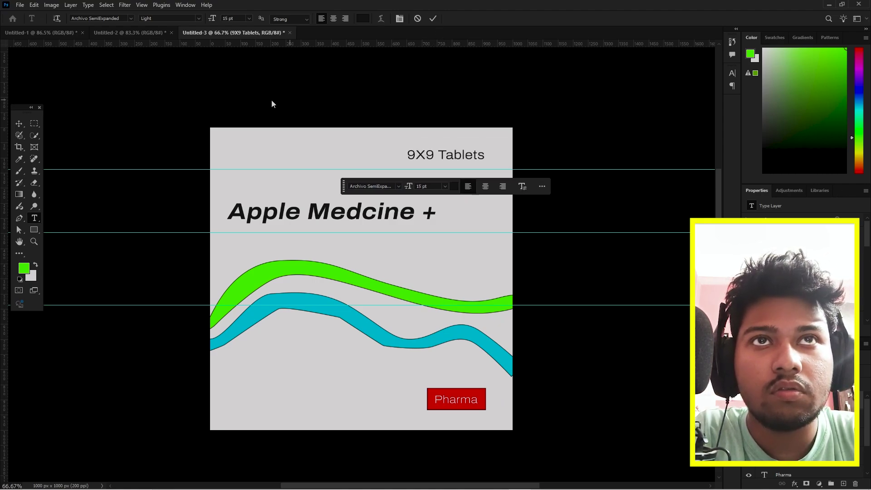
# Move the "9X9 Tablets" text slightly toward the page's right edge and deselect it.
pyautogui.click(19, 123)
pyautogui.click(472, 156)
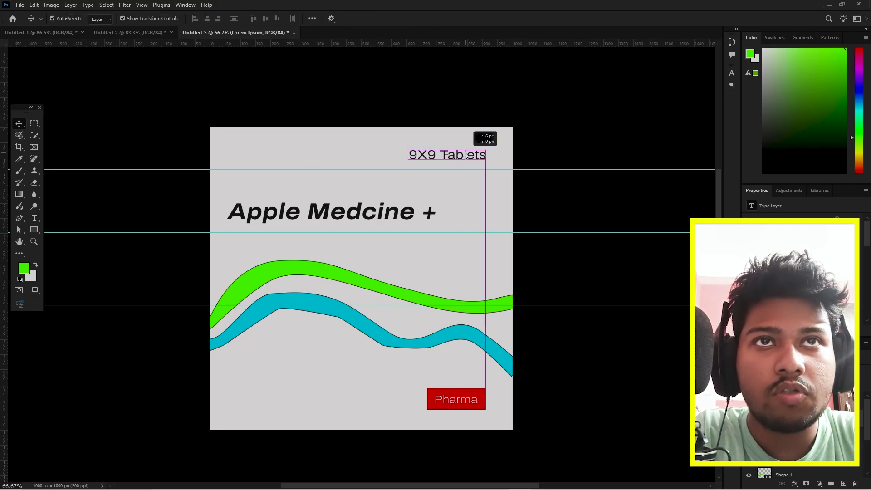
pyautogui.click(589, 272)
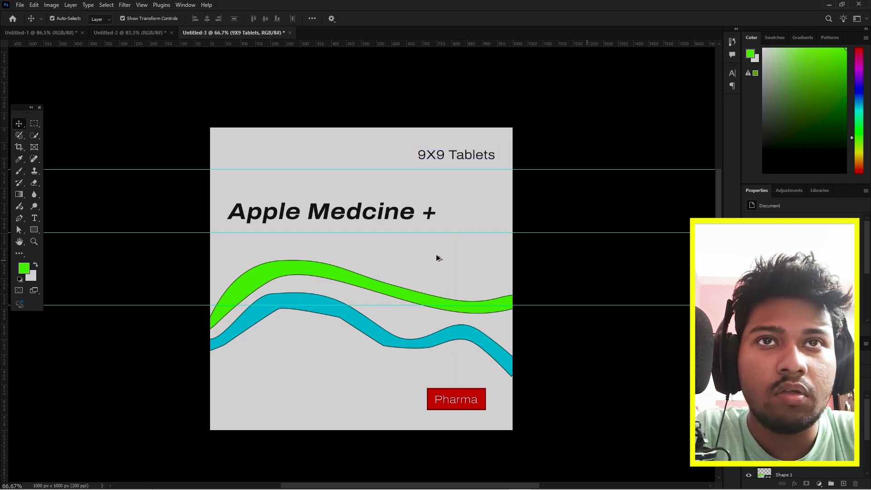
# Check the finished front face at several zoom levels and compare it with the reference design in Untitled-1.
pyautogui.keyDown('alt'); pyautogui.scroll(-2, 486, 206); pyautogui.keyUp('alt')
pyautogui.keyDown('alt'); pyautogui.scroll(3, 451, 297); pyautogui.keyUp('alt')
pyautogui.keyDown('alt'); pyautogui.scroll(-2, 290, 227); pyautogui.keyUp('alt')
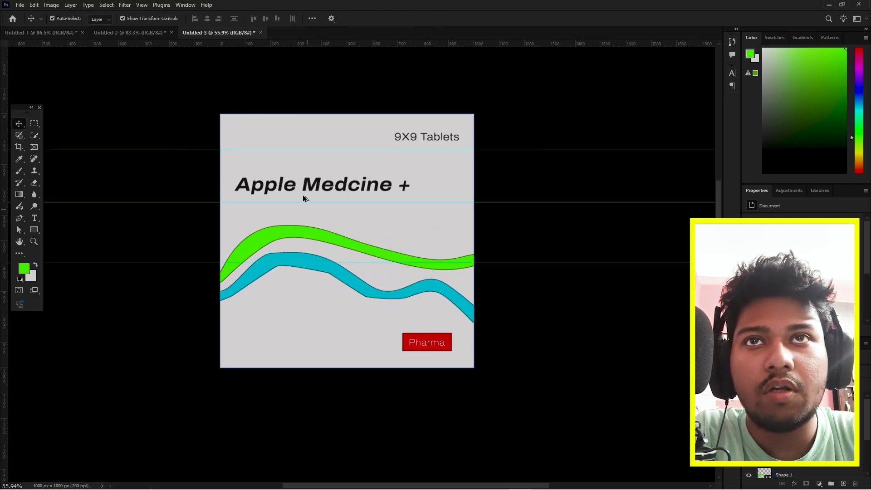
pyautogui.keyDown('alt'); pyautogui.scroll(2, 303, 200); pyautogui.keyUp('alt')
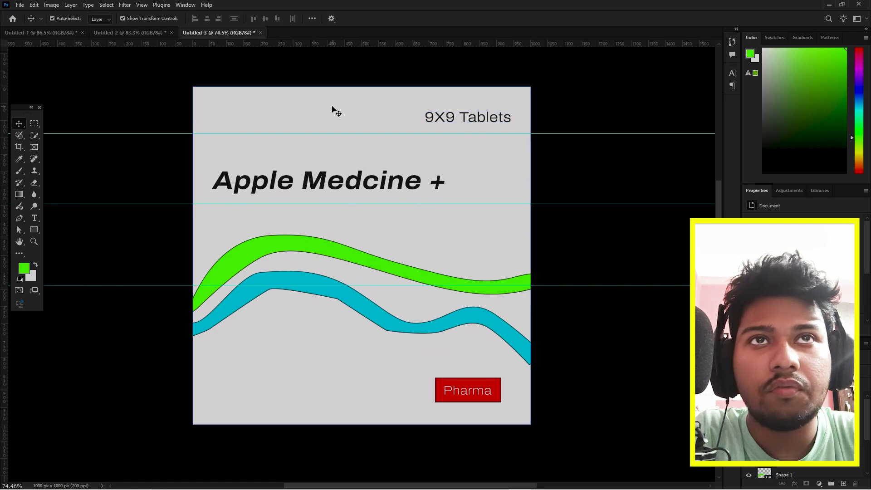
pyautogui.click(45, 33)
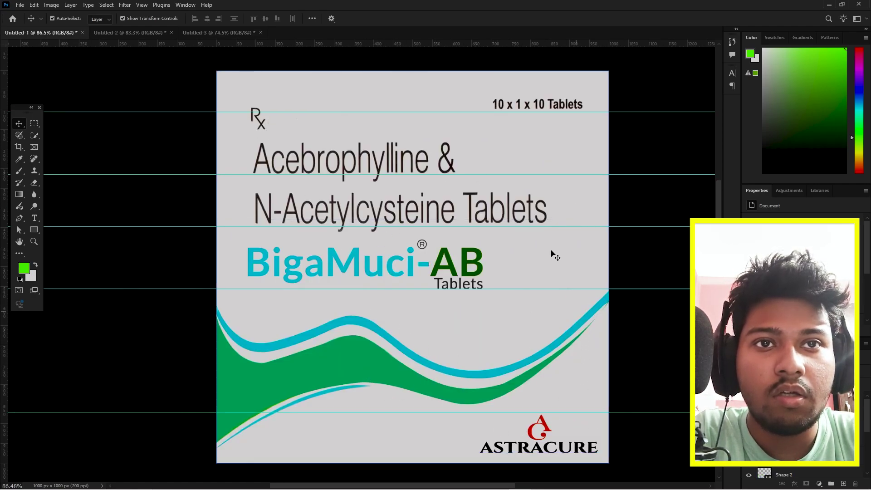
pyautogui.click(191, 34)
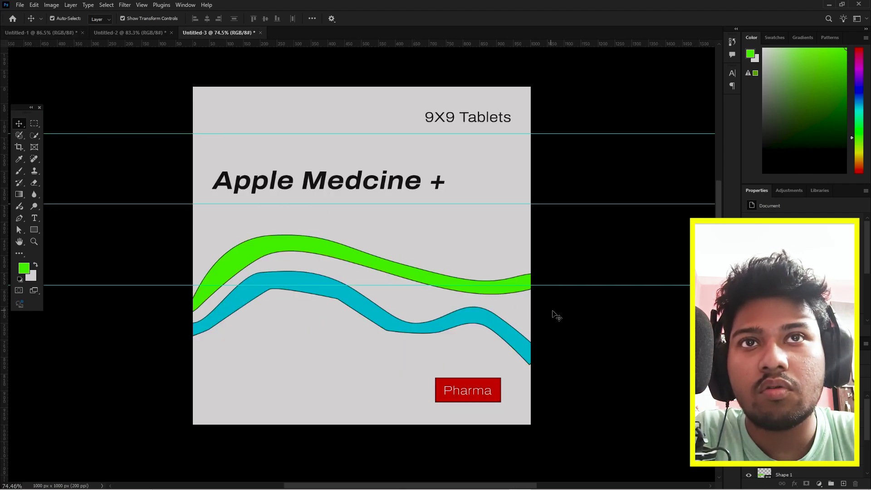
pyautogui.keyDown('alt'); pyautogui.scroll(-4, 572, 303); pyautogui.keyUp('alt')
pyautogui.keyDown('alt'); pyautogui.scroll(6, 350, 312); pyautogui.keyUp('alt')
pyautogui.keyDown('alt'); pyautogui.scroll(-5, 560, 399); pyautogui.keyUp('alt')
pyautogui.keyDown('alt'); pyautogui.scroll(5, 355, 268); pyautogui.keyUp('alt')
pyautogui.keyDown('alt'); pyautogui.scroll(-4, 363, 267); pyautogui.keyUp('alt')
pyautogui.keyDown('alt'); pyautogui.scroll(2, 545, 309); pyautogui.keyUp('alt')
pyautogui.click(387, 317)
pyautogui.click(641, 255)
pyautogui.keyDown('alt'); pyautogui.scroll(-3, 410, 287); pyautogui.keyUp('alt')
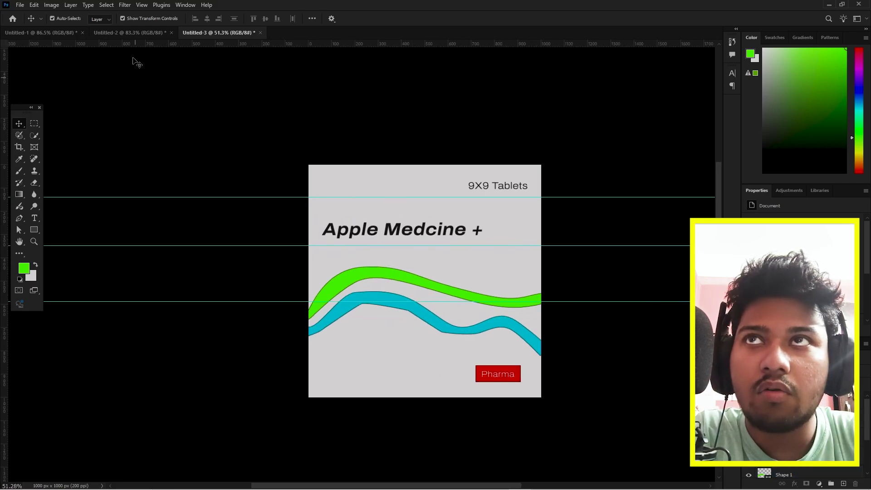
# Export the front face as a PNG named 1 to the Desktop.
pyautogui.click(20, 5)
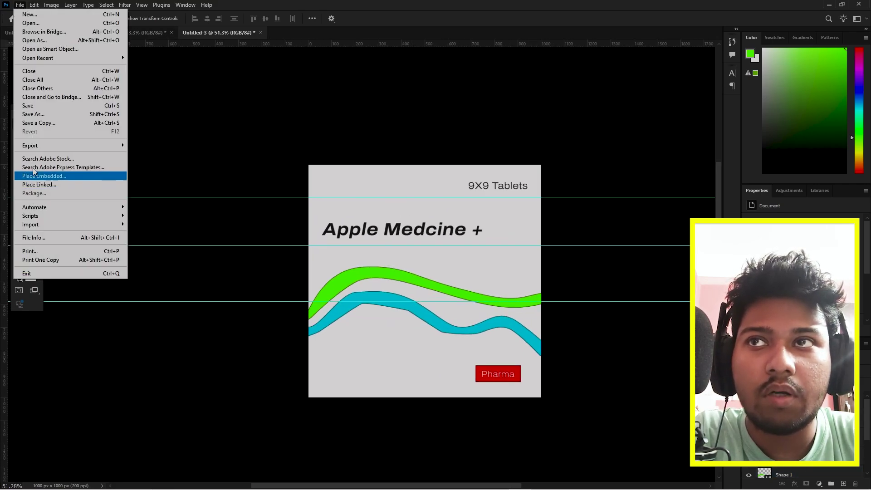
pyautogui.moveTo(50, 146)
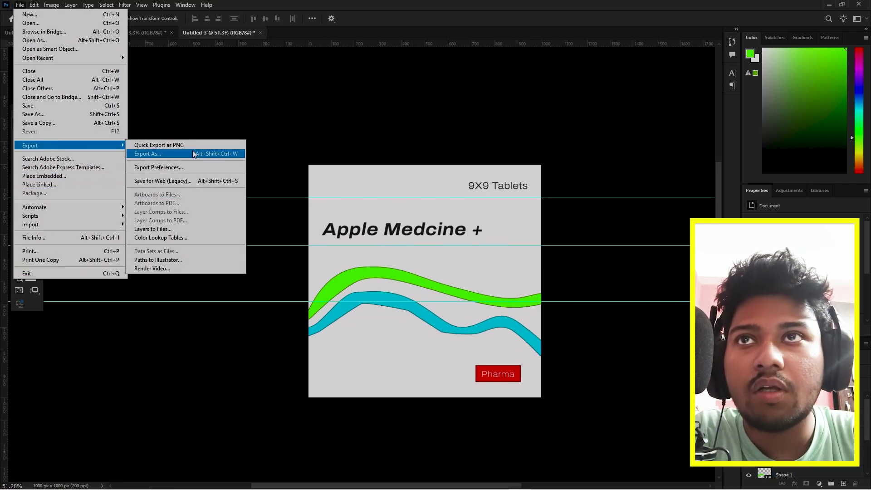
pyautogui.click(192, 148)
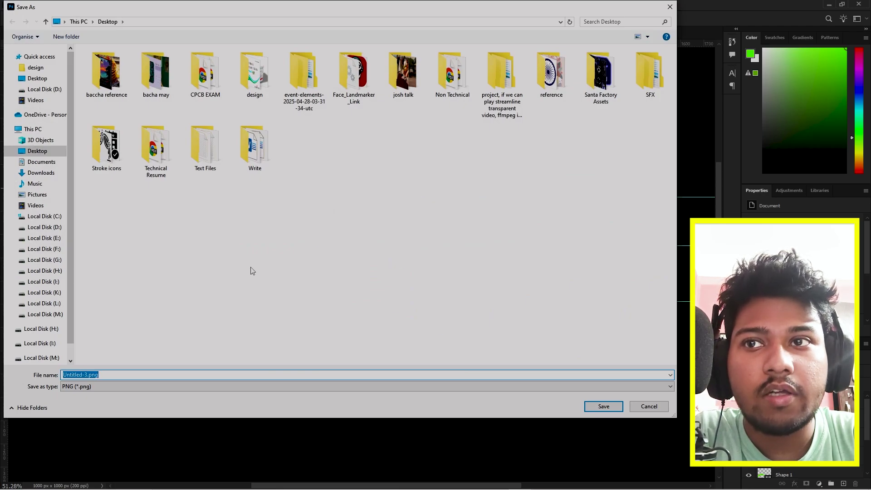
pyautogui.write('1')
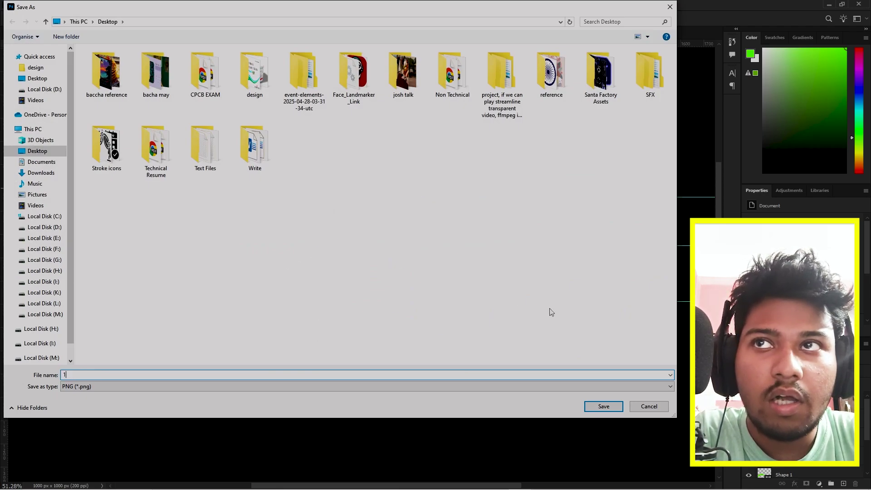
pyautogui.click(603, 406)
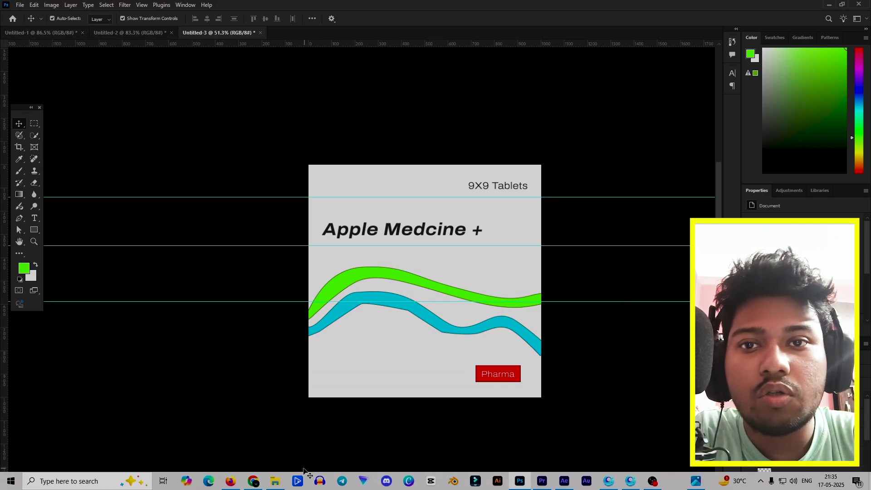
# Switch to the desktop, open the design folder and view left.png.
pyautogui.click(520, 481)
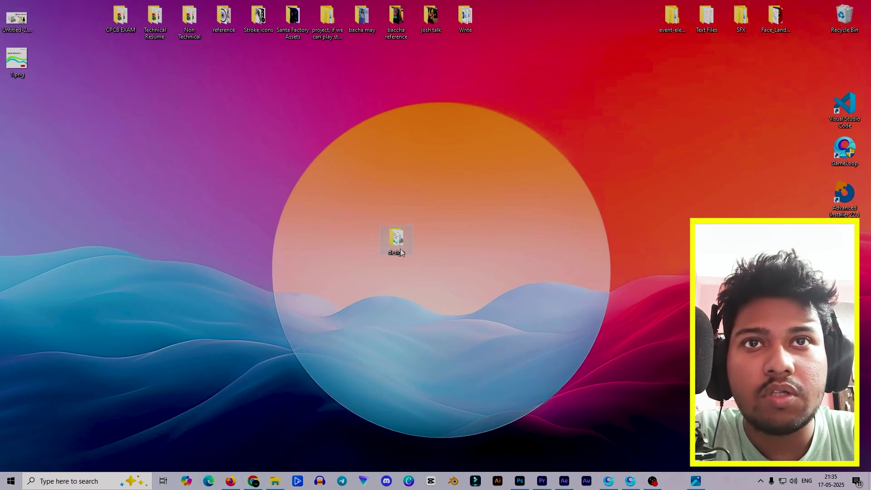
pyautogui.doubleClick(396, 241)
pyautogui.click(595, 210)
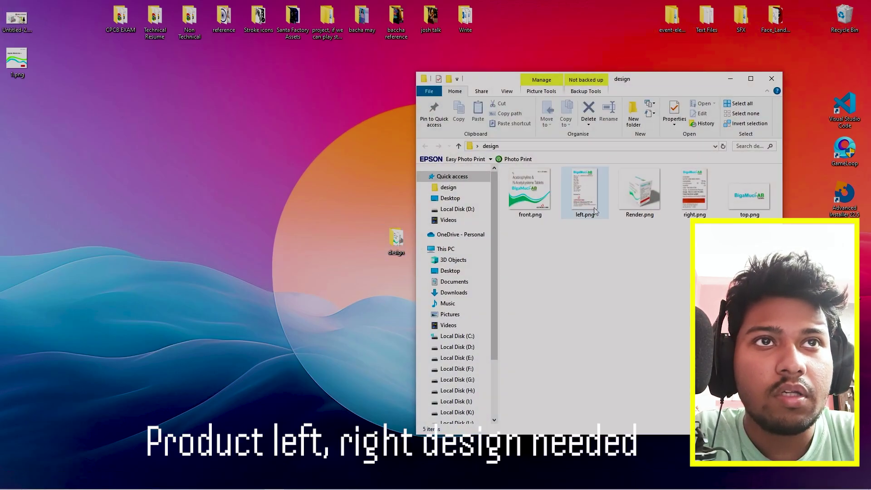
pyautogui.doubleClick(595, 211)
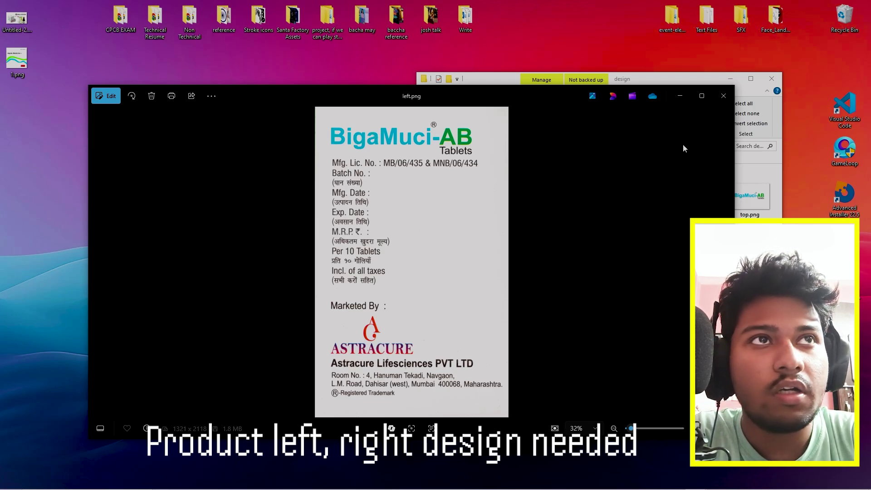
pyautogui.click(723, 95)
# View right.png, the ready-made right side of the box, and close it.
pyautogui.click(694, 191)
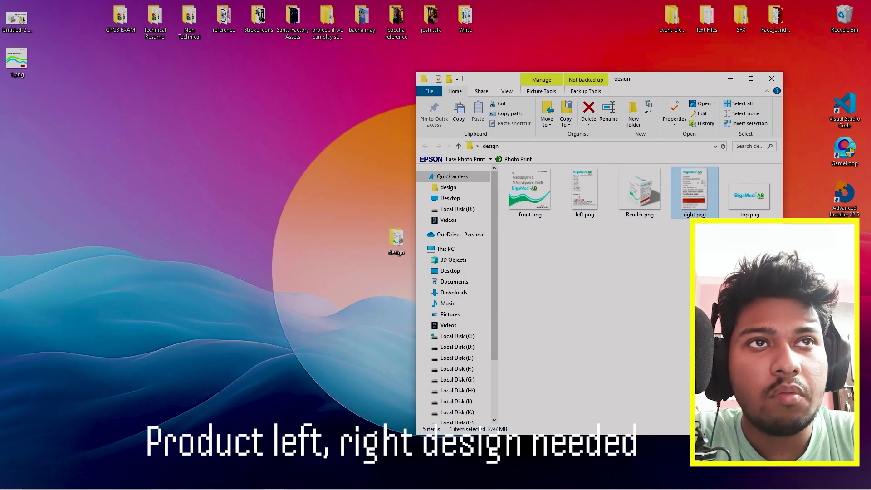
pyautogui.doubleClick(694, 191)
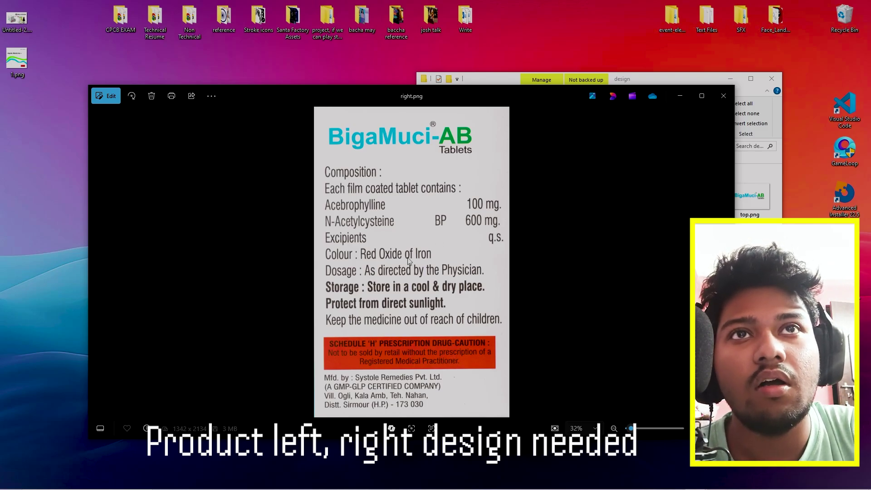
pyautogui.click(724, 96)
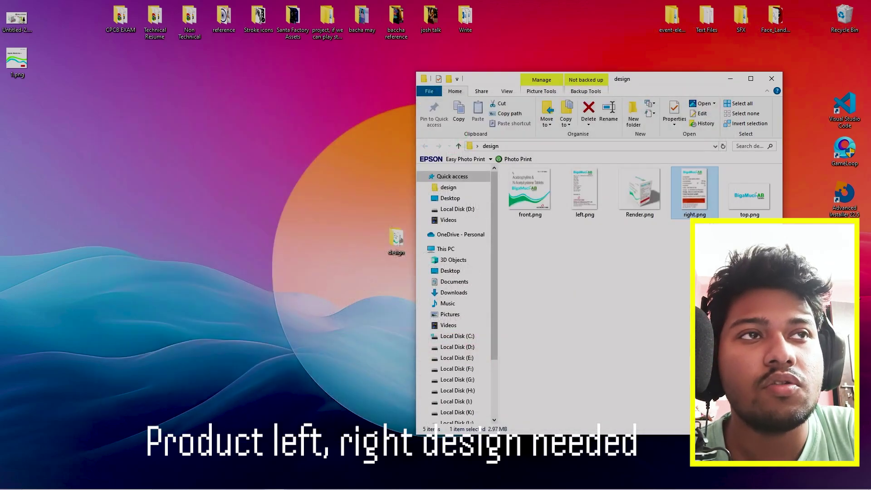
# View top.png and front.png one after the other, close them and select all files in the design folder.
pyautogui.doubleClick(739, 207)
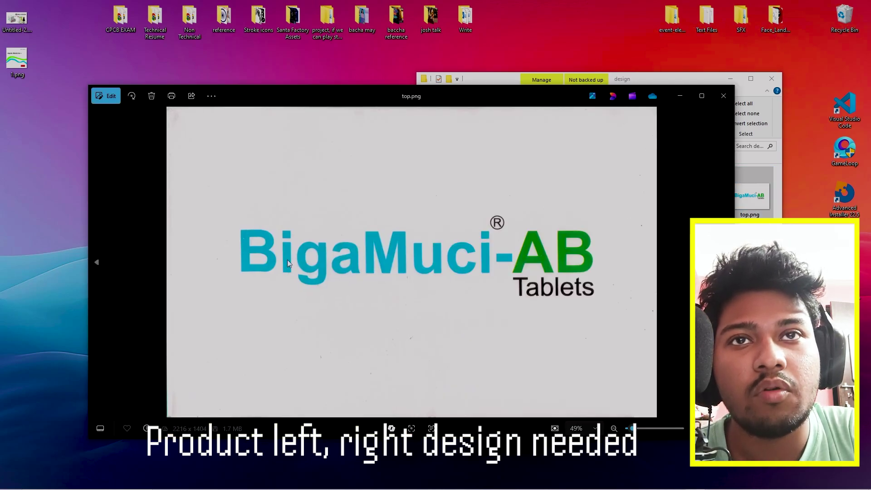
pyautogui.click(723, 96)
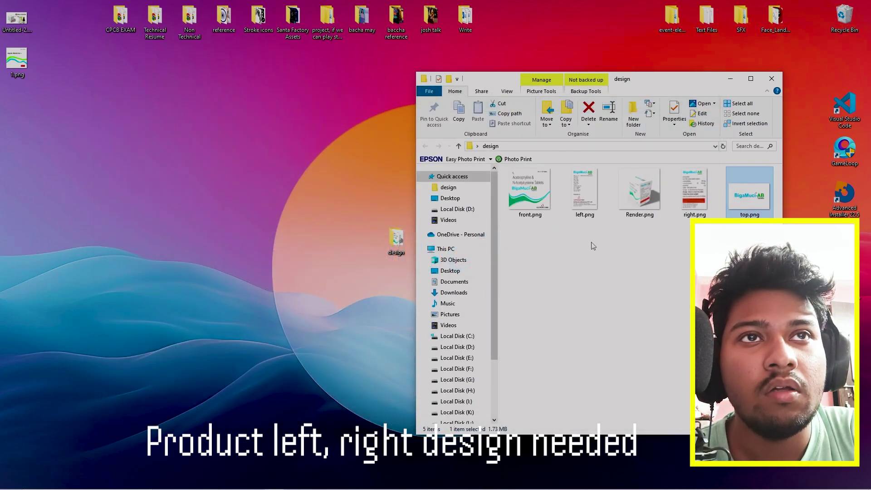
pyautogui.click(540, 190)
pyautogui.doubleClick(540, 190)
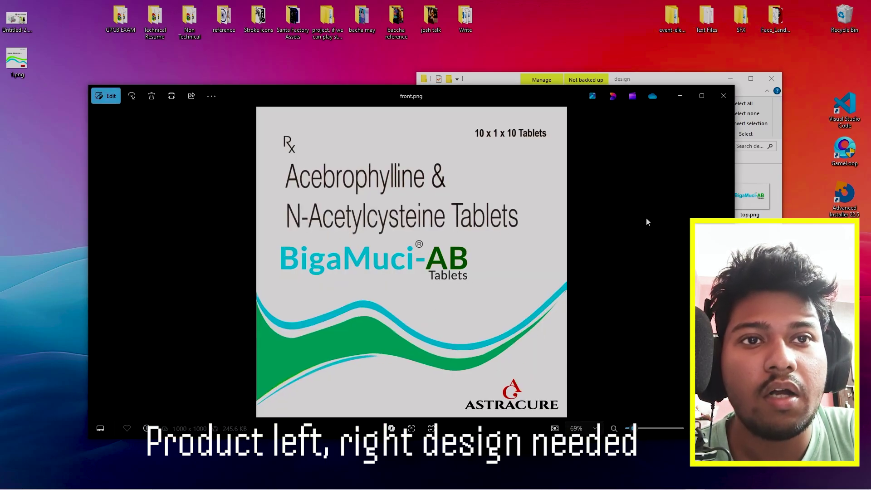
pyautogui.click(723, 96)
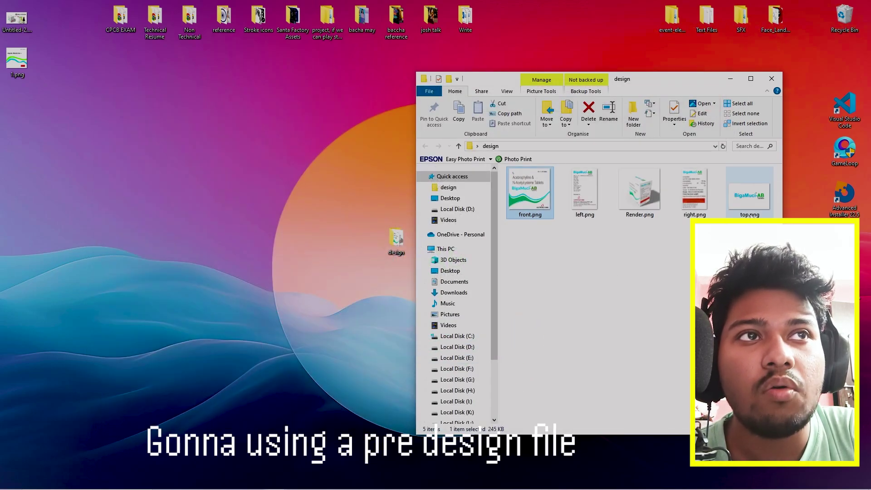
pyautogui.moveTo(774, 242); pyautogui.dragTo(504, 167)
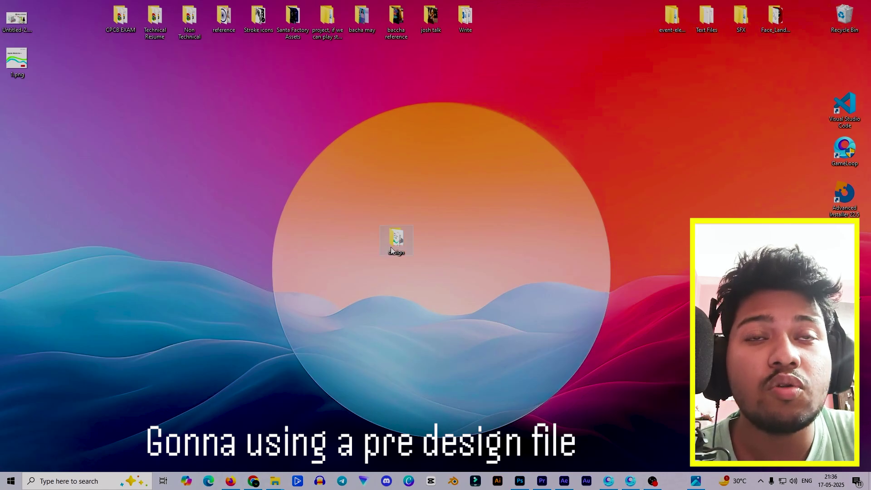
# Move the design folder aside on the desktop, place the Boxshot 5 shortcut near the center and launch Boxshot 5.
pyautogui.moveTo(391, 250); pyautogui.dragTo(567, 109)
pyautogui.moveTo(845, 241); pyautogui.dragTo(459, 237)
pyautogui.moveTo(395, 195); pyautogui.dragTo(568, 319)
pyautogui.moveTo(474, 246); pyautogui.dragTo(444, 249)
pyautogui.click(445, 285)
pyautogui.moveTo(409, 213); pyautogui.dragTo(454, 269)
pyautogui.moveTo(430, 239); pyautogui.dragTo(460, 248)
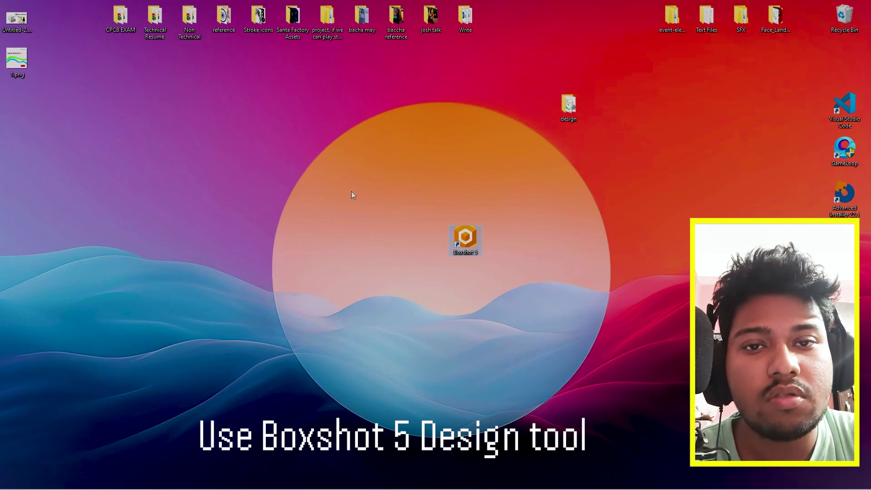
pyautogui.press('Return')
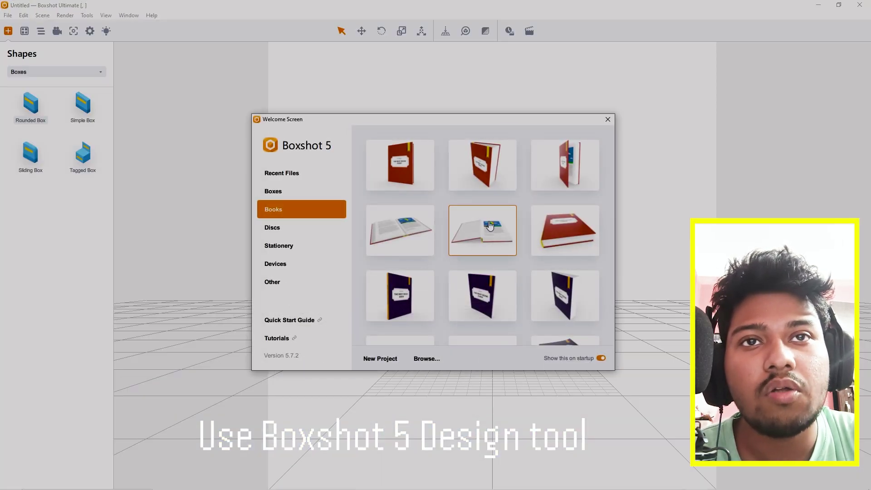
# Browse the Books, Discs, Stationery and Boxes templates and the Recent Files on the welcome screen.
pyautogui.scroll(-5, 462, 294)
pyautogui.scroll(5, 467, 289)
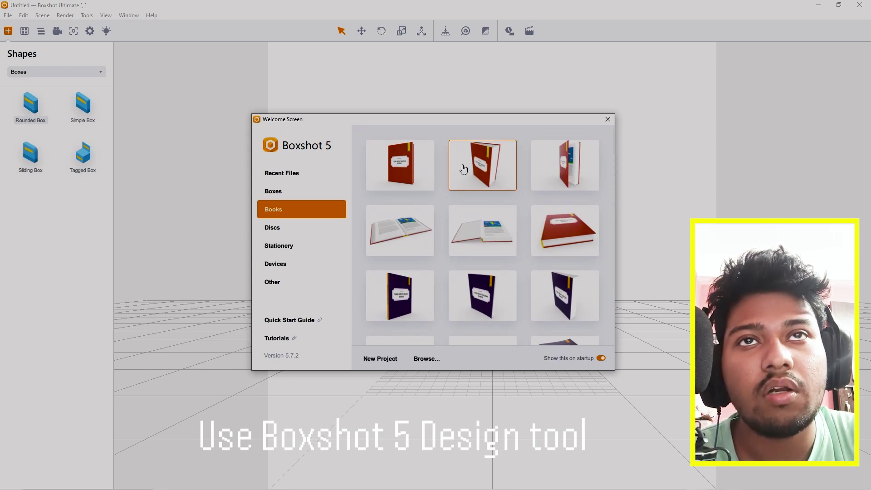
pyautogui.scroll(-3, 481, 254)
pyautogui.click(285, 232)
pyautogui.click(282, 248)
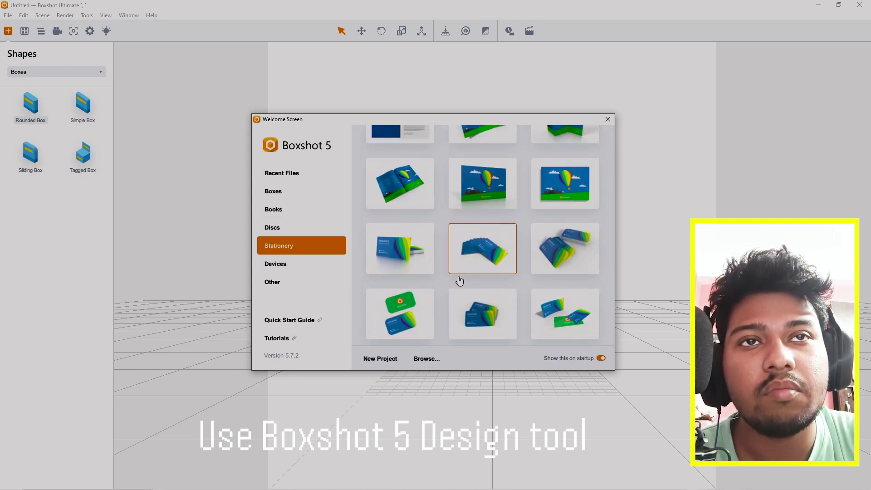
pyautogui.scroll(3, 448, 282)
pyautogui.click(274, 190)
pyautogui.click(284, 173)
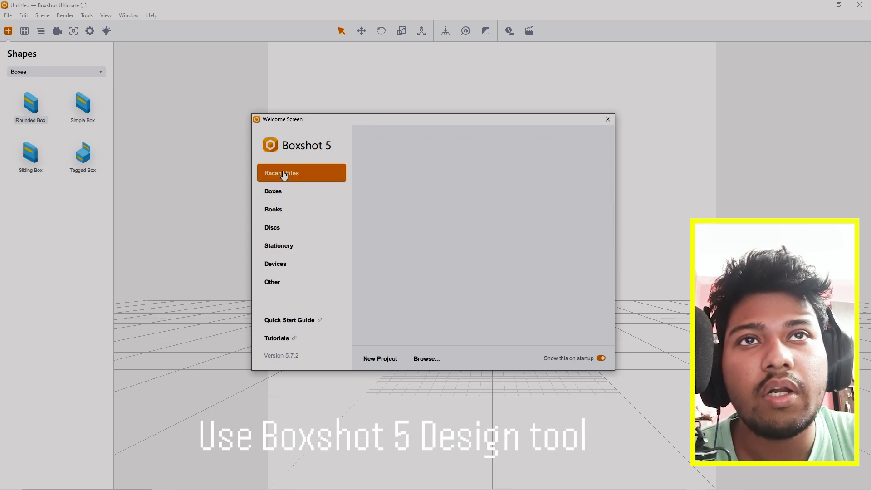
# Dismiss the welcome screen and add a Simple Box from the Boxes shapes to the scene.
pyautogui.click(608, 119)
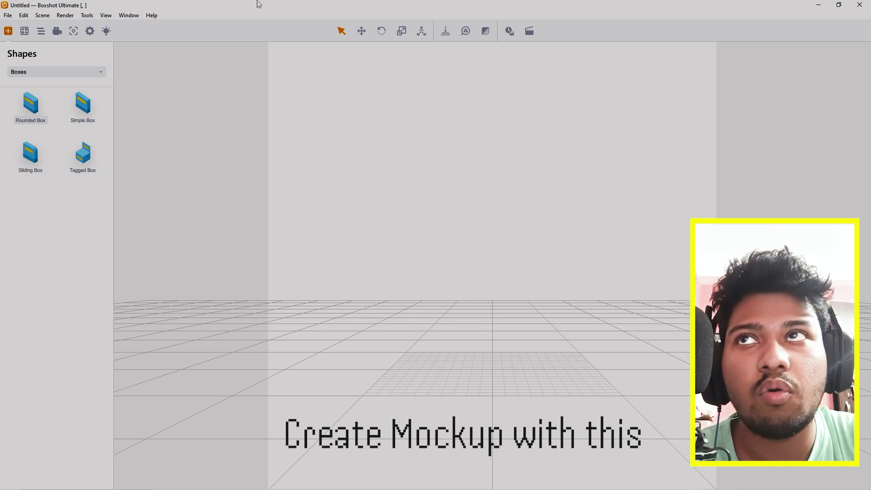
pyautogui.click(27, 72)
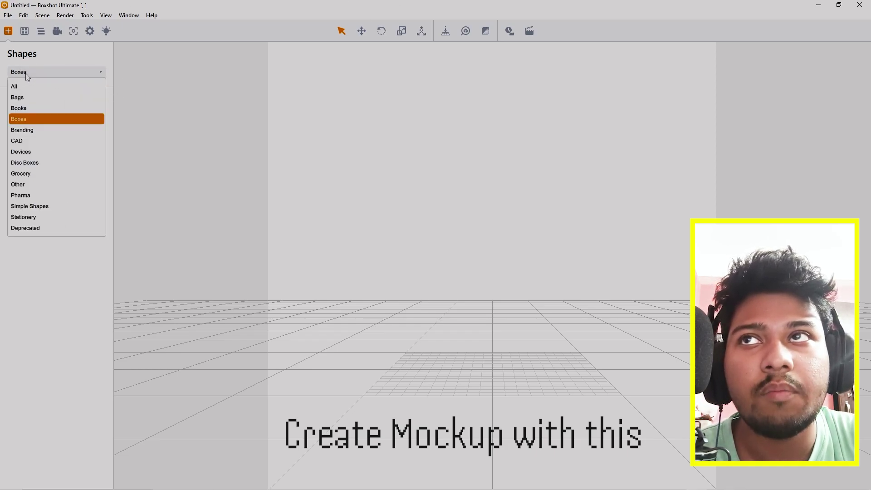
pyautogui.click(29, 119)
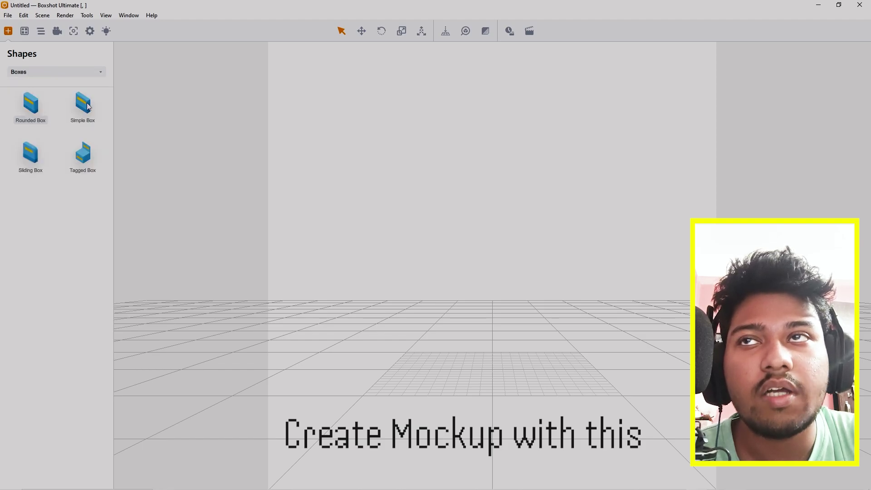
pyautogui.doubleClick(83, 106)
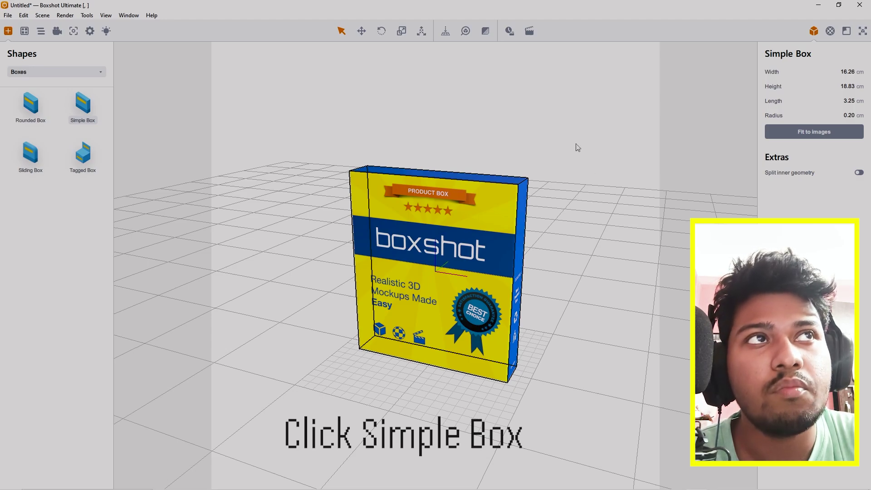
# Apply front.png from the design folder as the artwork texture of the box's Front material.
pyautogui.click(831, 32)
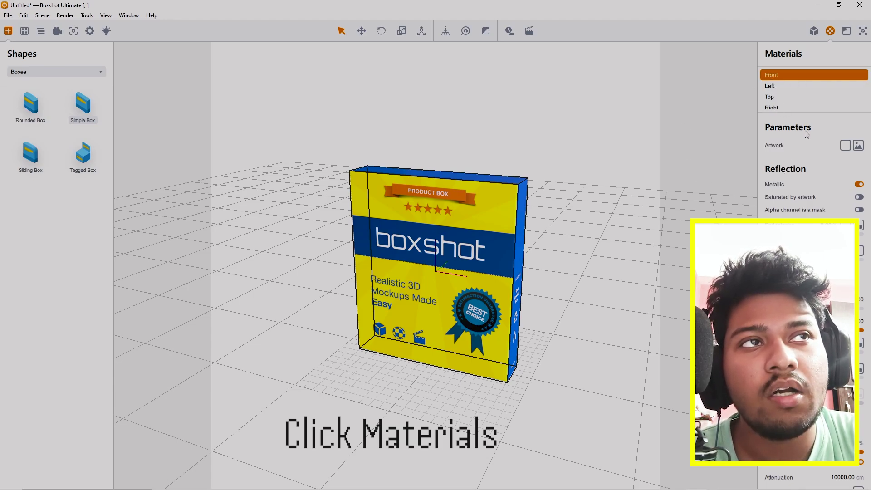
pyautogui.click(859, 145)
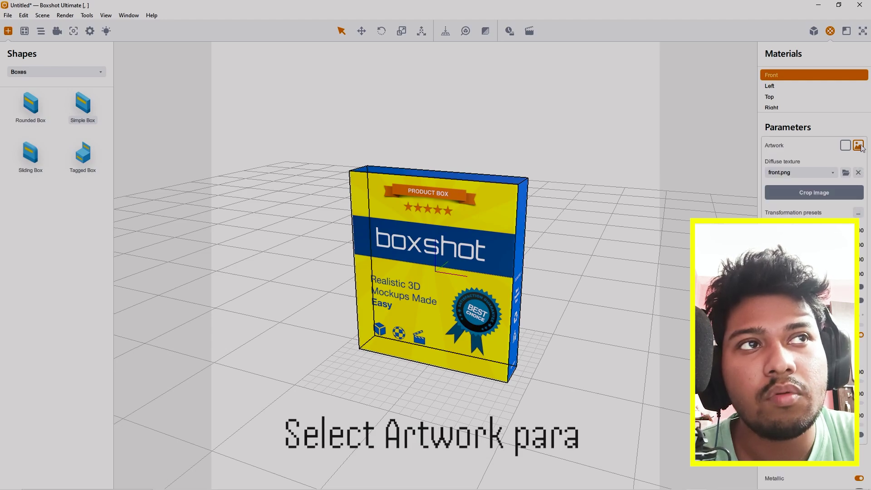
pyautogui.click(846, 173)
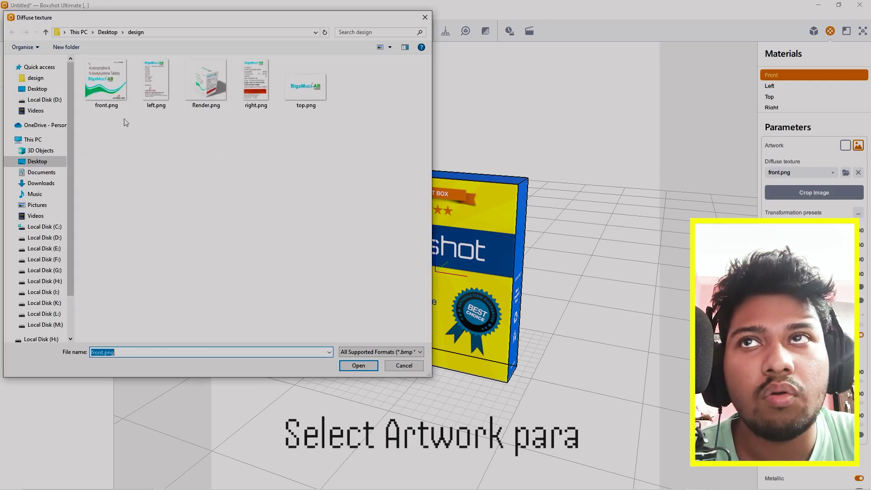
pyautogui.doubleClick(122, 103)
# Apply left.png from the design folder as the artwork texture of the box's Left material.
pyautogui.moveTo(602, 272); pyautogui.dragTo(575, 271)
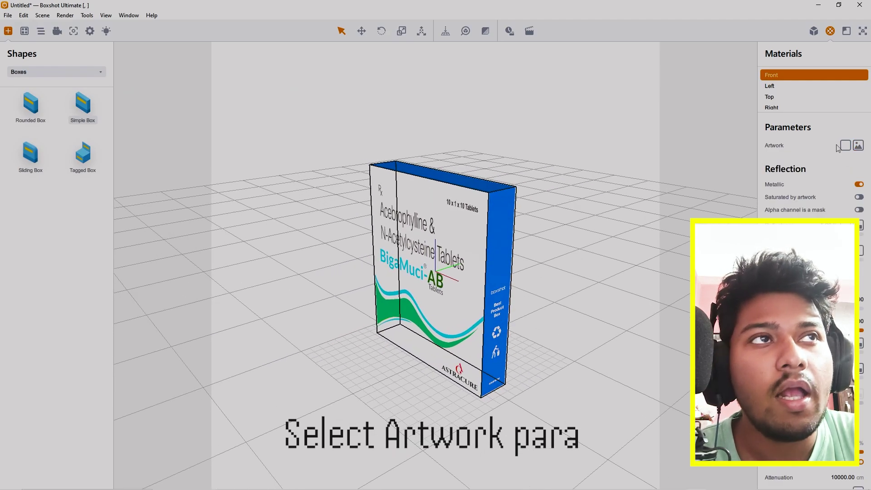
pyautogui.click(773, 86)
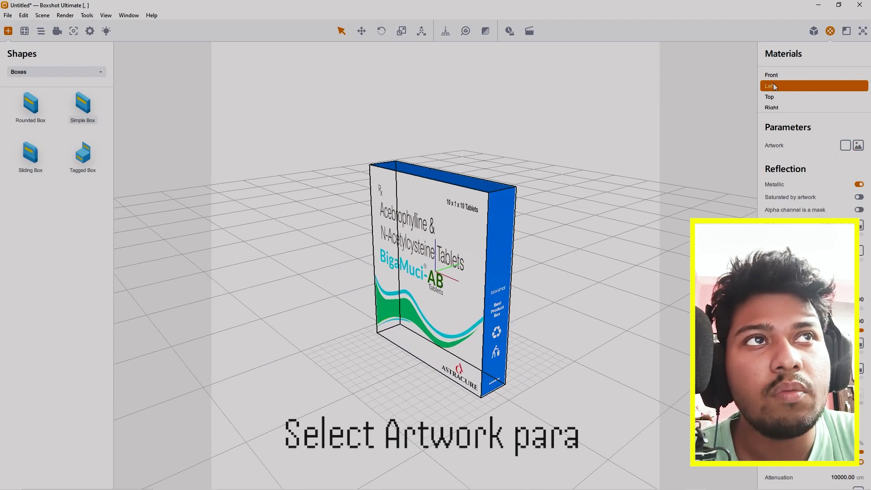
pyautogui.click(859, 145)
pyautogui.click(846, 173)
pyautogui.doubleClick(172, 81)
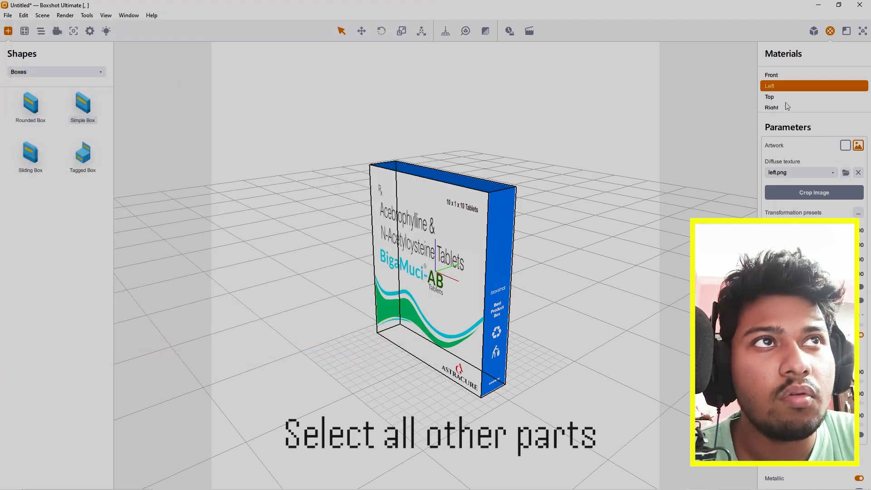
# Apply top.png from the design folder as the artwork texture of the box's Top material.
pyautogui.click(788, 98)
pyautogui.click(856, 145)
pyautogui.click(846, 172)
pyautogui.doubleClick(305, 86)
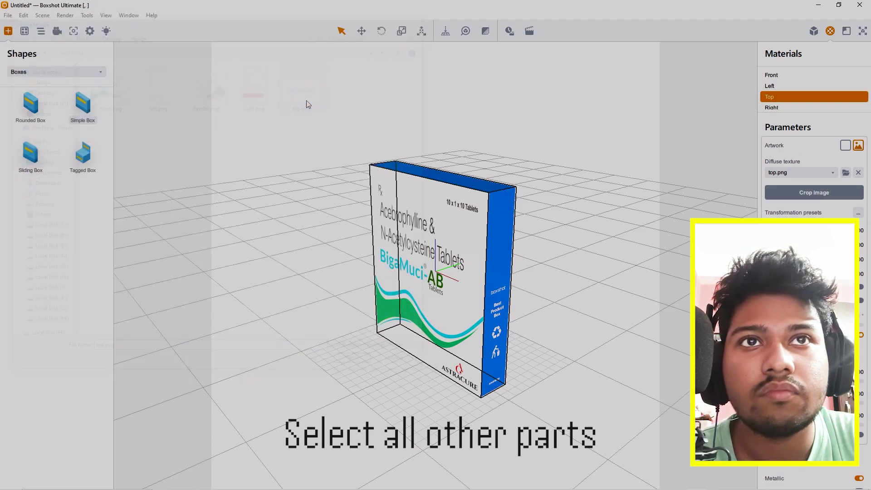
# Apply right.png from the design folder as the artwork texture of the box's Right material.
pyautogui.click(781, 108)
pyautogui.click(858, 145)
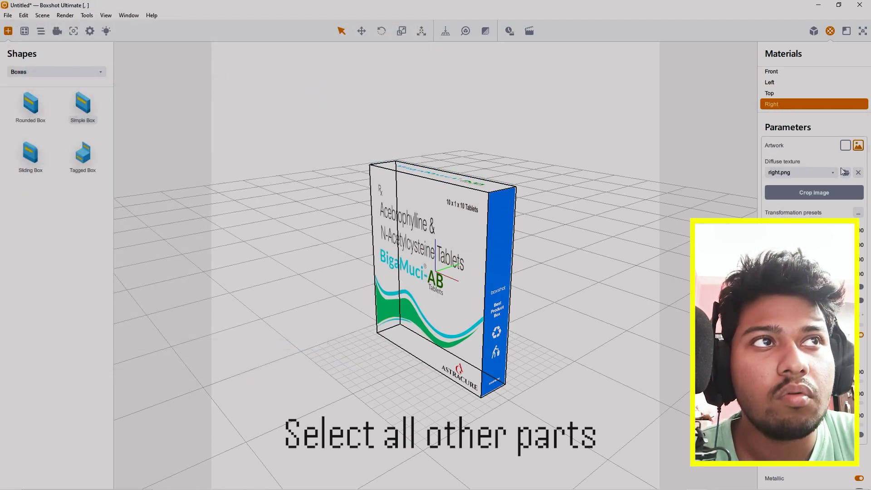
pyautogui.click(846, 172)
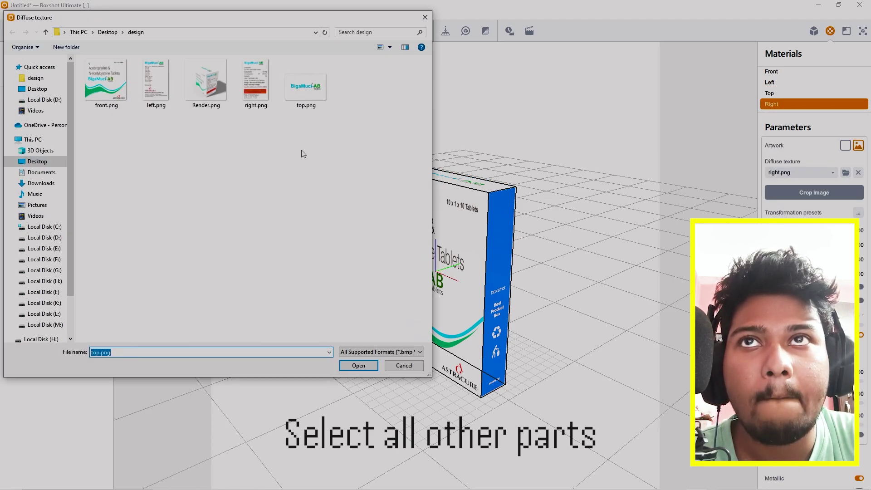
pyautogui.doubleClick(256, 82)
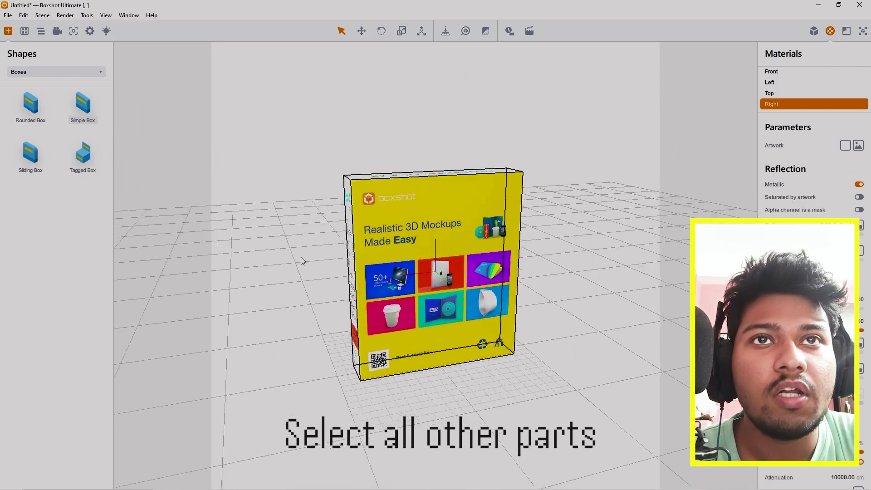
# Apply front.png from the design folder as the artwork texture of the box's Back material.
pyautogui.moveTo(302, 261); pyautogui.dragTo(364, 283)
pyautogui.scroll(-1, 775, 97)
pyautogui.click(774, 82)
pyautogui.click(858, 146)
pyautogui.click(846, 173)
pyautogui.doubleClick(109, 93)
# Scale the box along its green depth axis to make its narrow sides considerably wider.
pyautogui.moveTo(385, 298); pyautogui.dragTo(418, 261)
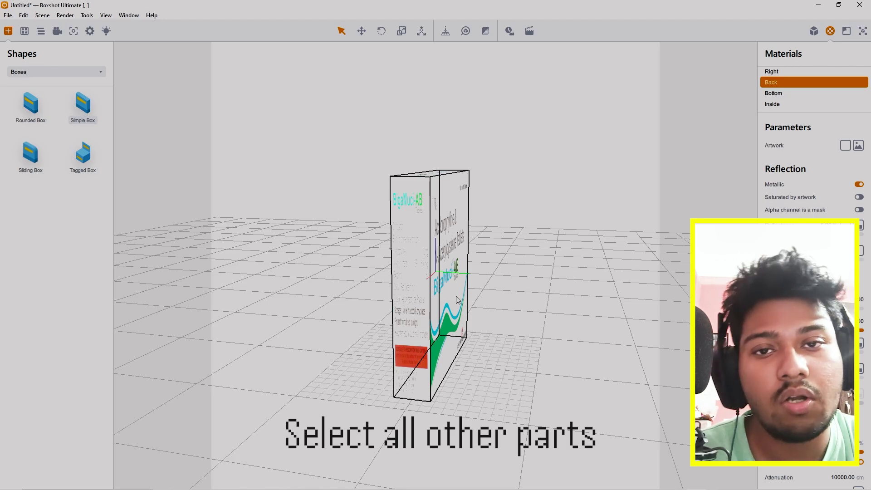
pyautogui.moveTo(474, 243); pyautogui.dragTo(537, 227)
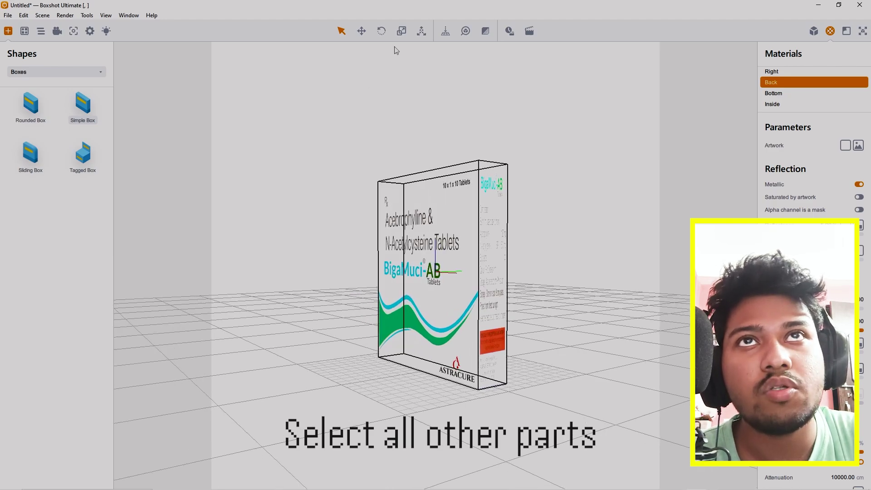
pyautogui.click(402, 32)
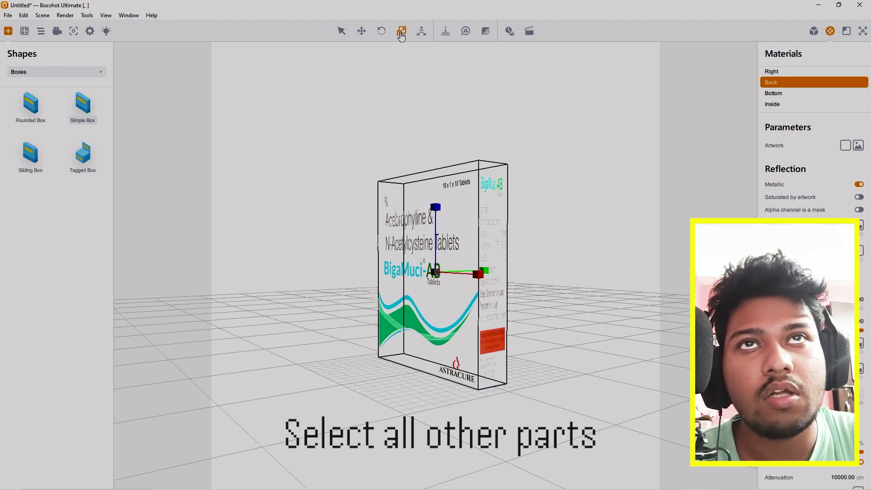
pyautogui.moveTo(512, 234); pyautogui.dragTo(467, 270)
pyautogui.scroll(2, 467, 271)
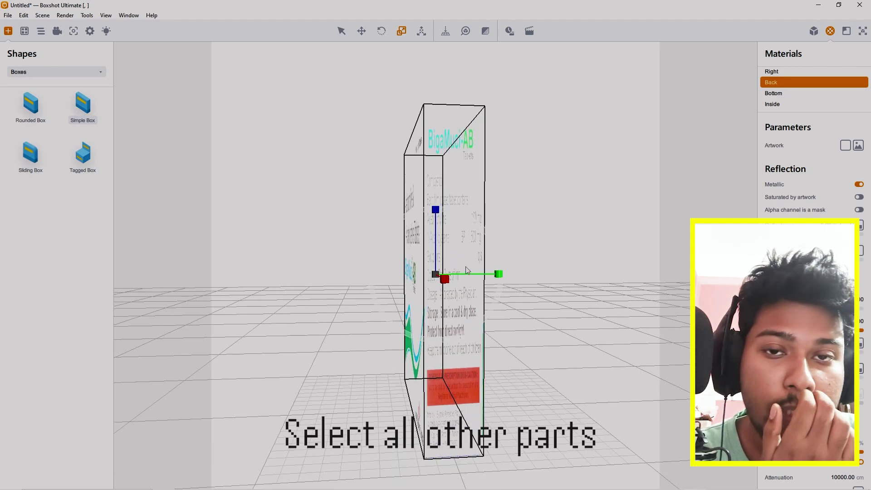
pyautogui.moveTo(465, 232); pyautogui.dragTo(471, 235)
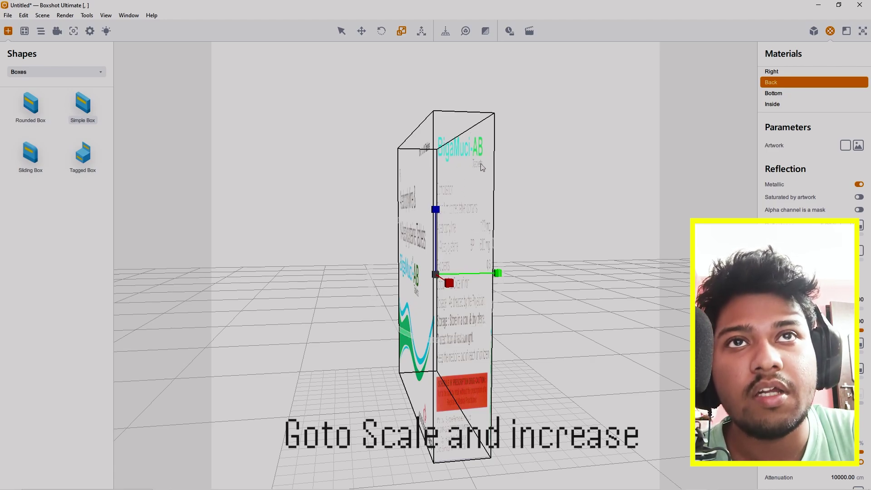
pyautogui.moveTo(497, 273); pyautogui.dragTo(613, 300)
# Examine the front and side artwork of the thickened box from several angles and distances.
pyautogui.moveTo(441, 356); pyautogui.dragTo(555, 356, button='middle')
pyautogui.moveTo(388, 202); pyautogui.dragTo(490, 140, button='middle')
pyautogui.moveTo(572, 229); pyautogui.dragTo(577, 321, button='middle')
pyautogui.scroll(3, 575, 320)
pyautogui.scroll(-4, 575, 320)
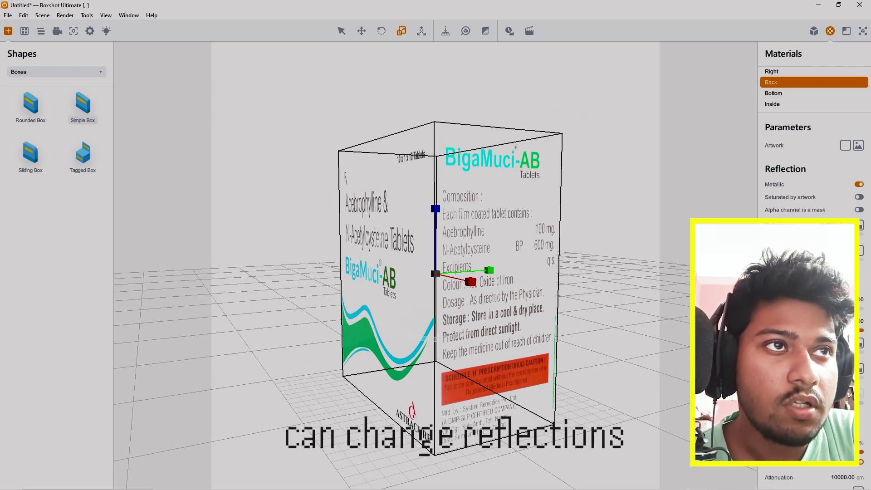
# View the box from above and look through the Top material's reflection and transparency settings.
pyautogui.moveTo(517, 218); pyautogui.dragTo(476, 295, button='middle')
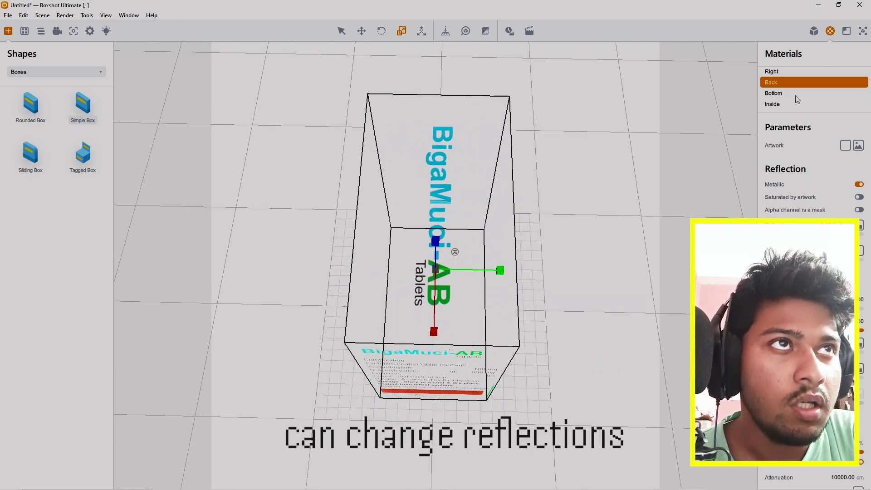
pyautogui.scroll(3, 793, 97)
pyautogui.click(770, 97)
pyautogui.scroll(-5, 813, 172)
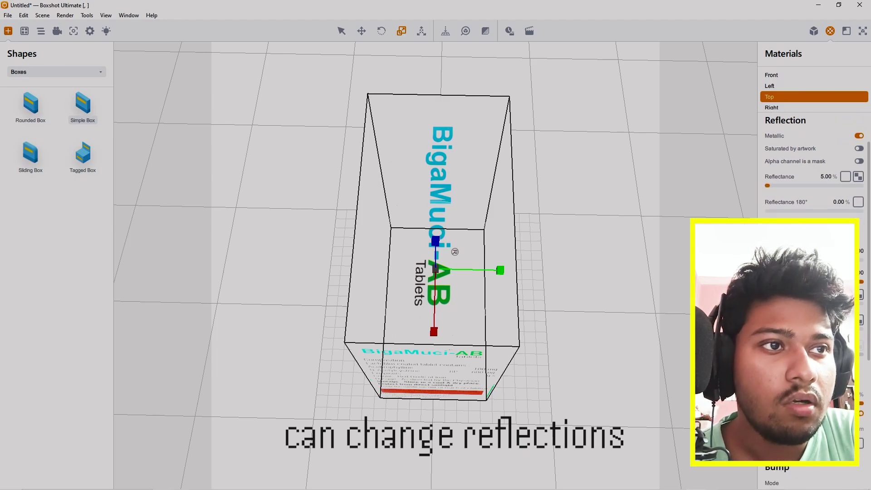
pyautogui.scroll(5, 812, 172)
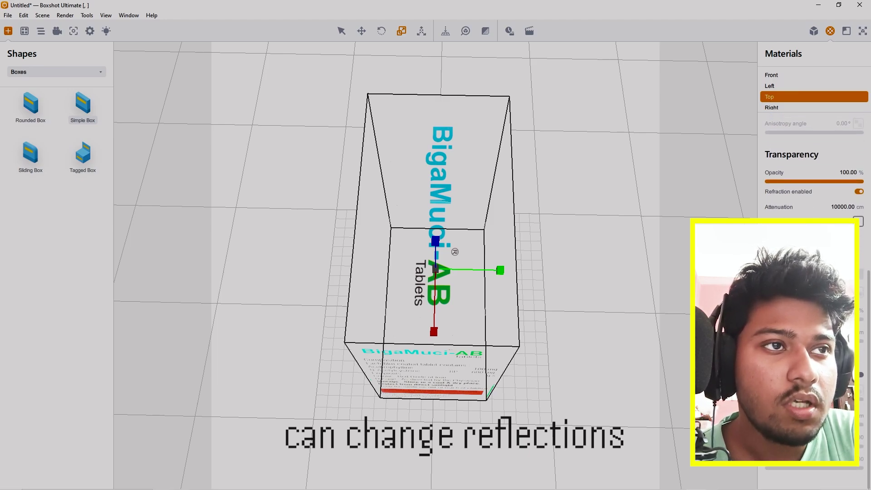
pyautogui.scroll(-1, 812, 173)
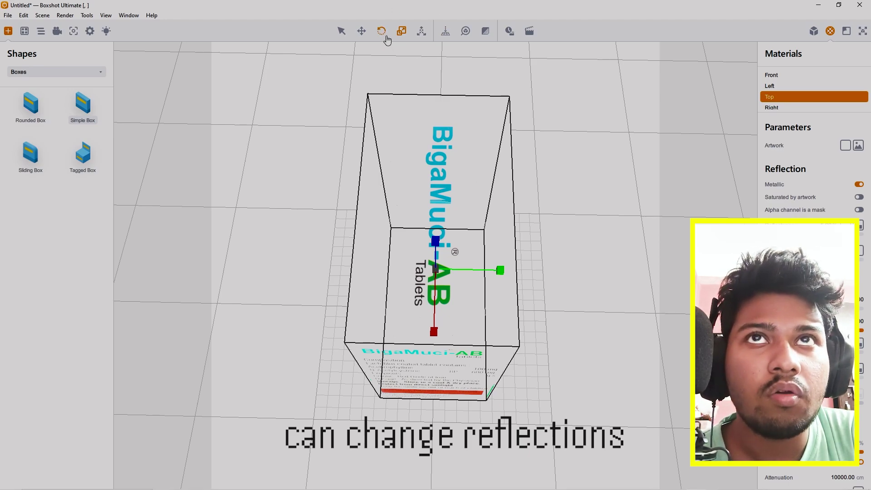
# Try out the Rotate tool on the box.
pyautogui.click(381, 30)
pyautogui.moveTo(450, 330)
pyautogui.mouseDown()
pyautogui.moveTo(460, 333)
pyautogui.moveTo(447, 326)
pyautogui.mouseUp()
pyautogui.moveTo(450, 291); pyautogui.dragTo(467, 286, button='right')
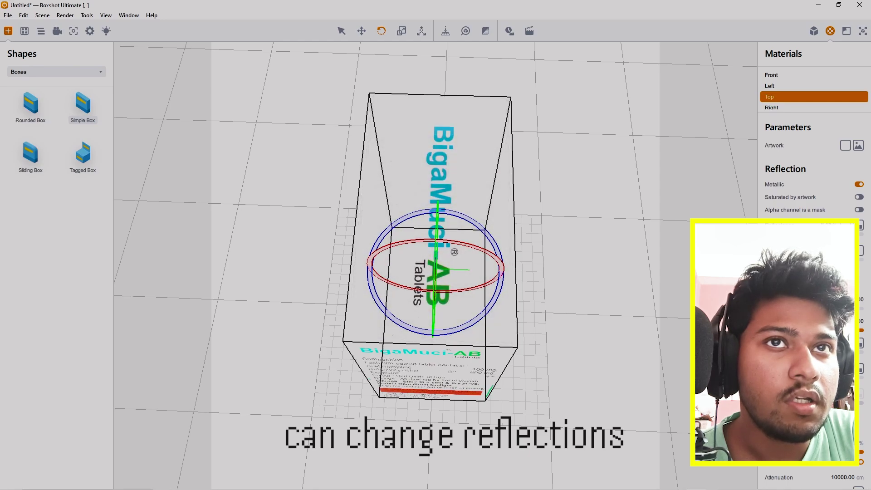
# Set the Top material's reflectance to 14.22 % and look through its surface and transparency settings.
pyautogui.scroll(-2, 789, 198)
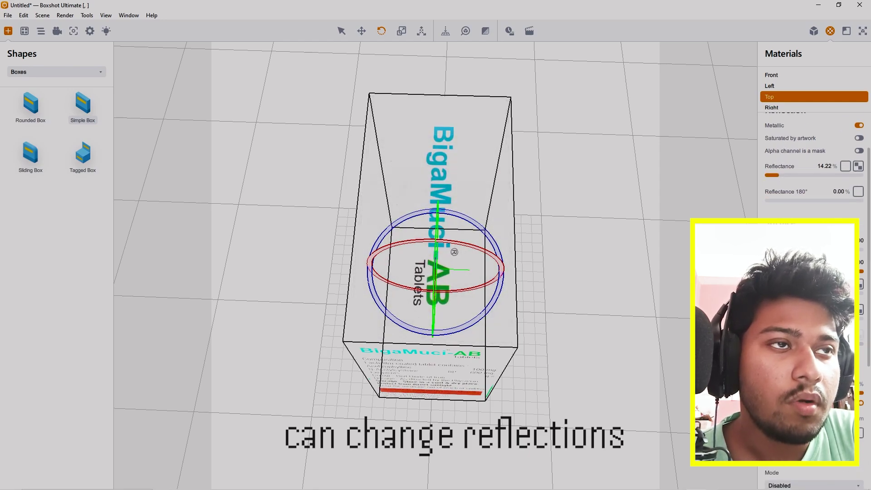
pyautogui.scroll(-2, 812, 181)
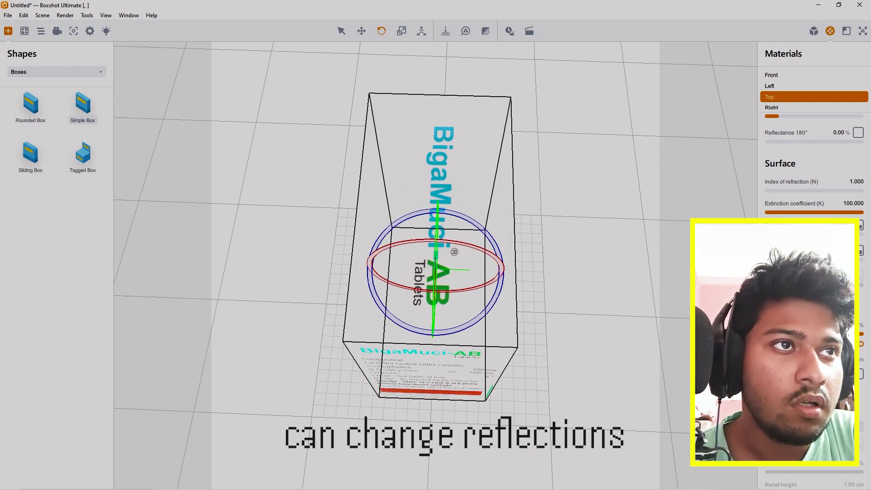
pyautogui.scroll(-4, 808, 181)
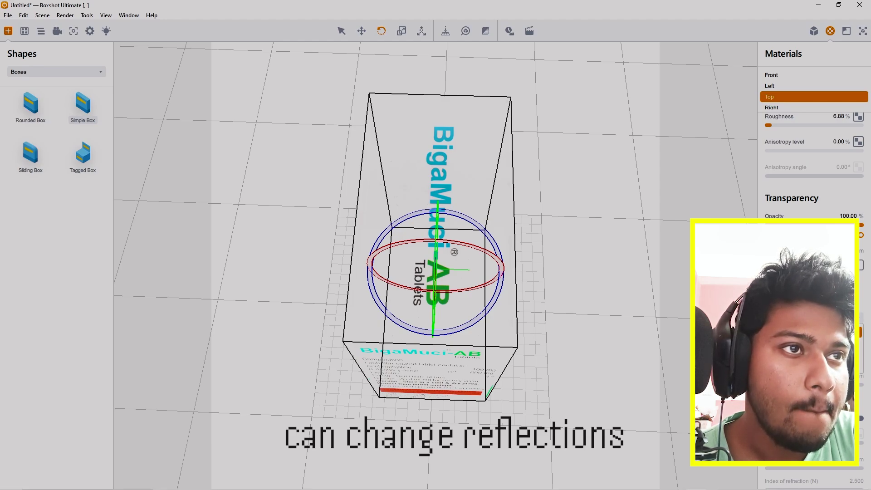
pyautogui.scroll(-2, 812, 159)
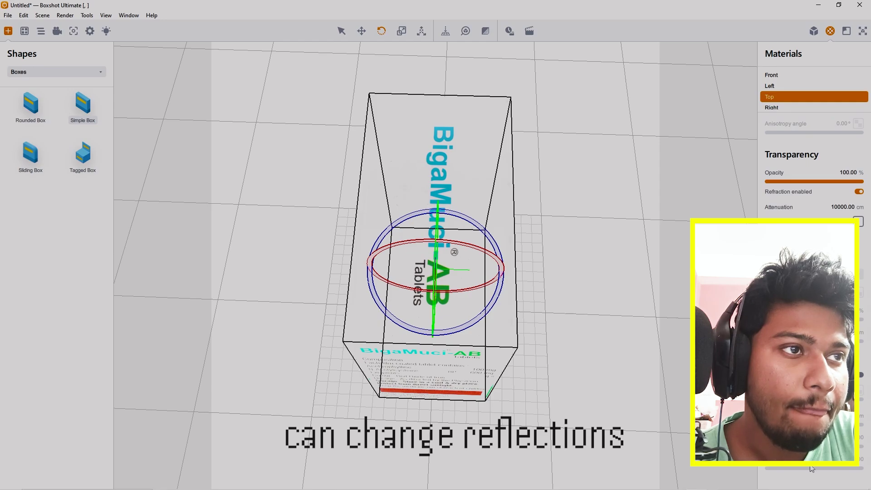
pyautogui.scroll(5, 811, 165)
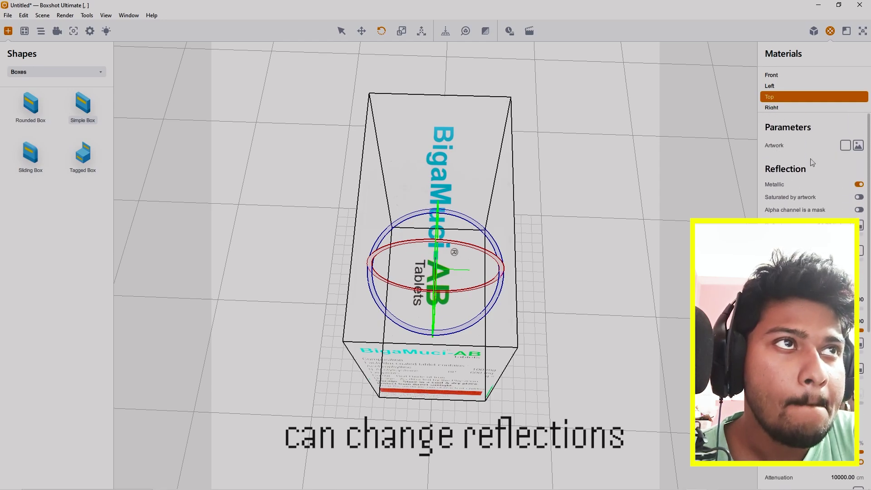
pyautogui.click(401, 30)
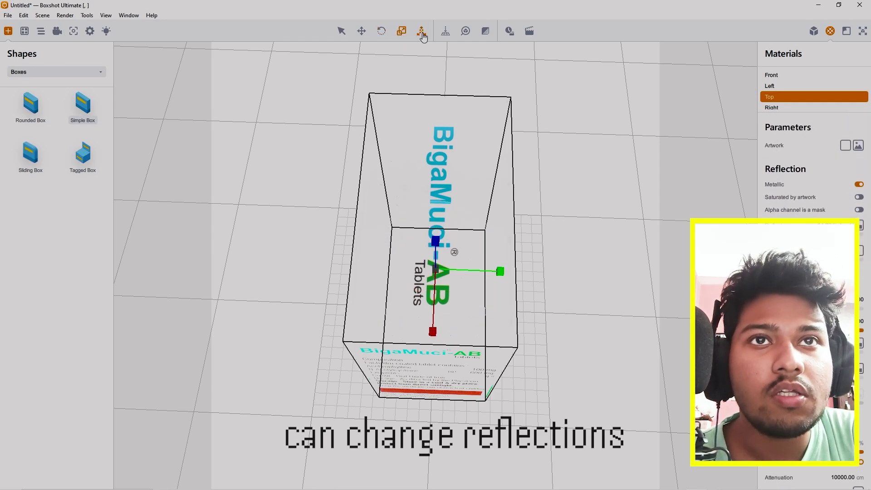
pyautogui.click(421, 32)
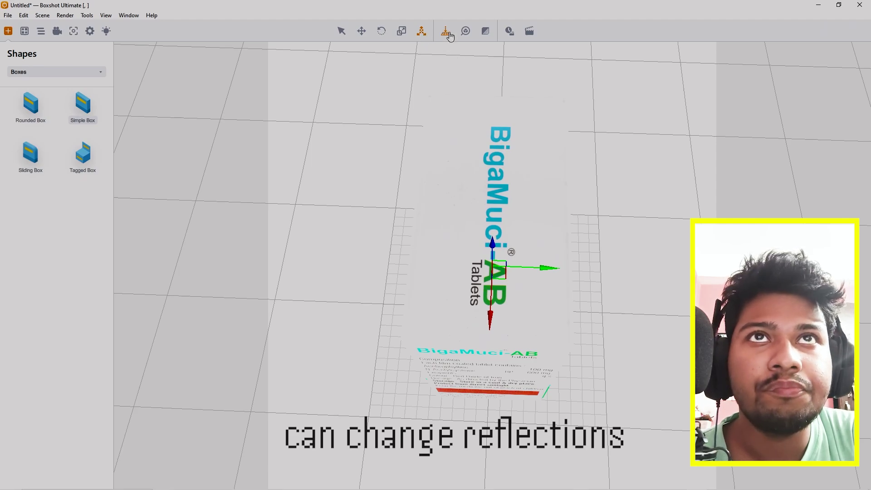
pyautogui.click(467, 34)
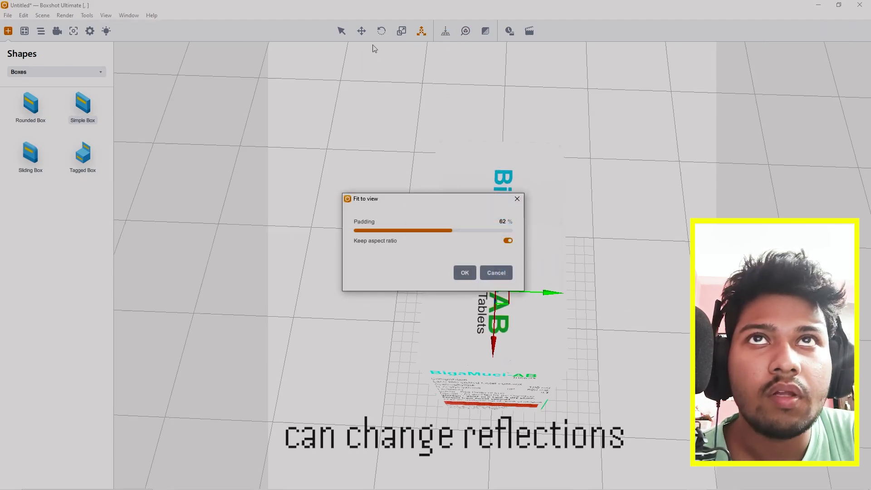
pyautogui.click(498, 271)
# Fit the box to the view with 43 % padding and angle it to show the front and side faces.
pyautogui.moveTo(459, 182); pyautogui.dragTo(495, 132, button='middle')
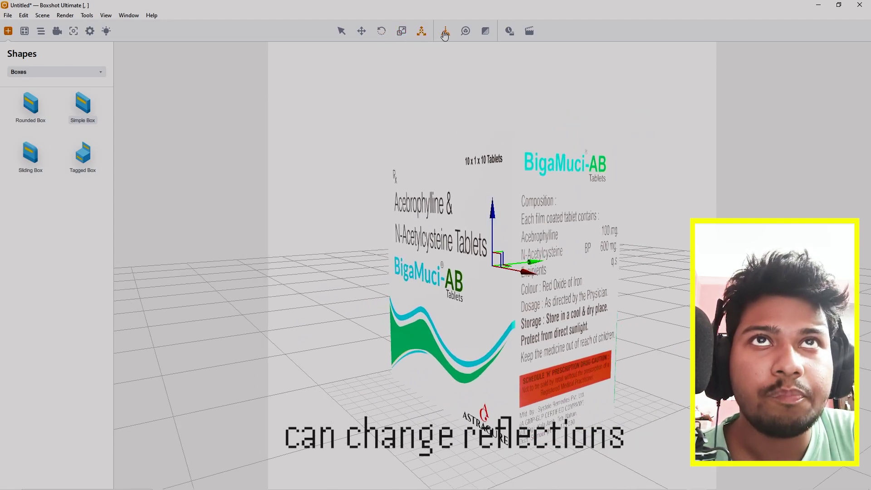
pyautogui.click(466, 32)
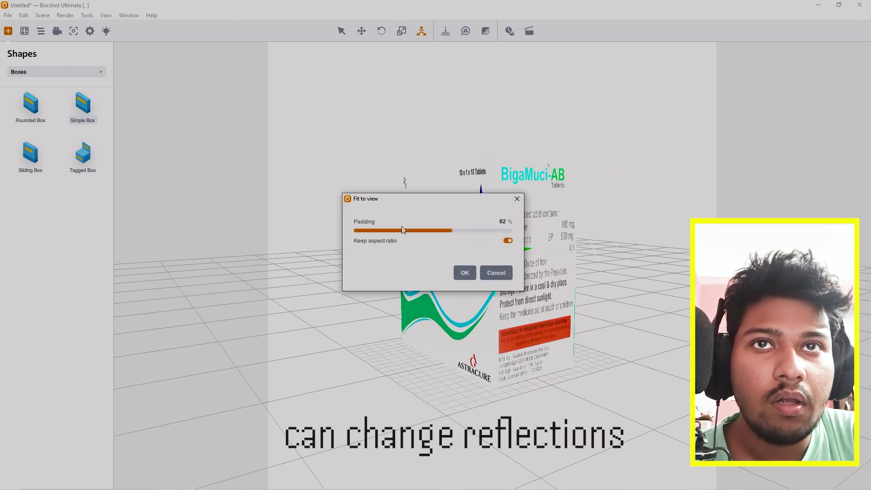
pyautogui.moveTo(450, 233); pyautogui.dragTo(495, 234)
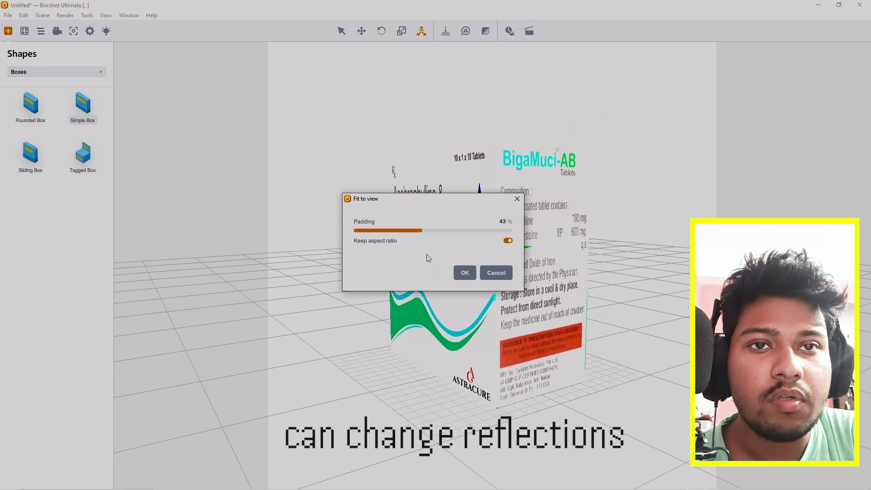
pyautogui.click(464, 273)
pyautogui.moveTo(566, 182); pyautogui.dragTo(546, 222, button='right')
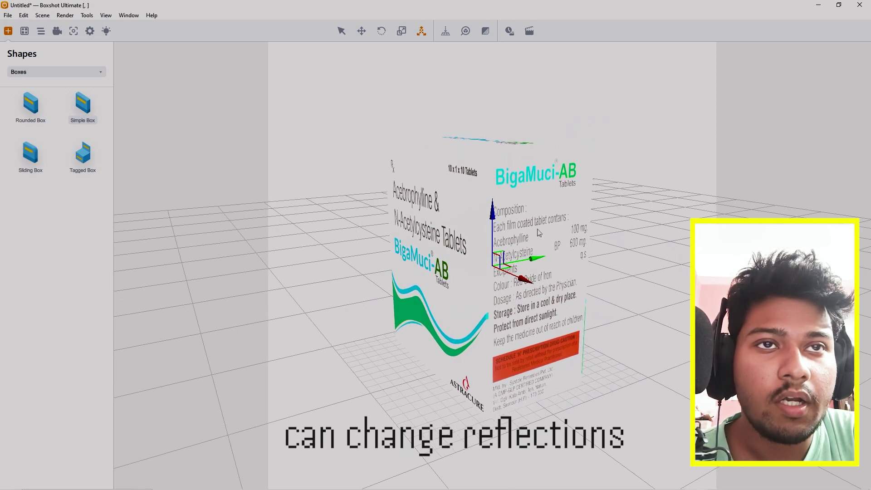
pyautogui.moveTo(501, 132); pyautogui.dragTo(490, 142, button='right')
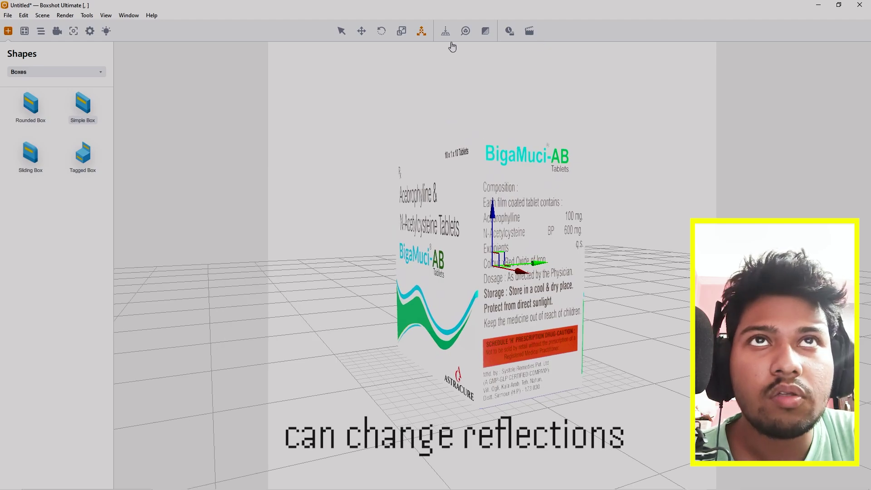
# Set the camera distance to 41.79 cm and target X to -2.20 cm, and enable depth of field.
pyautogui.click(25, 31)
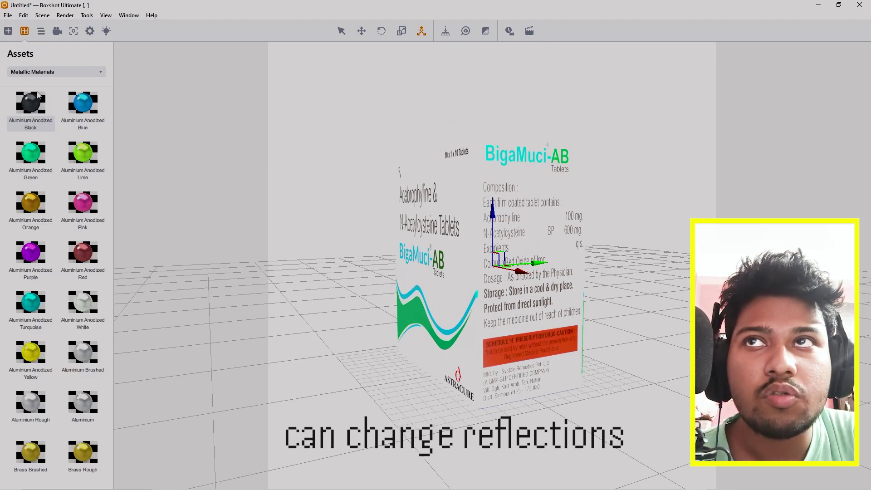
pyautogui.click(41, 31)
pyautogui.click(57, 31)
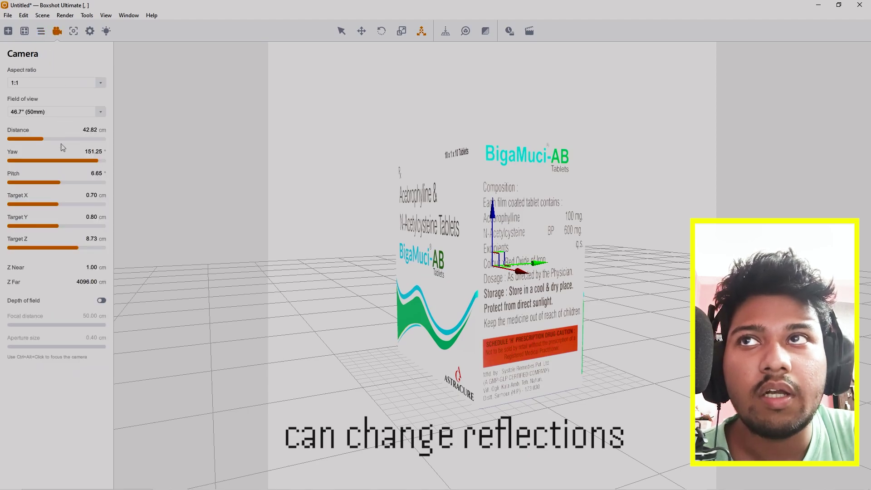
pyautogui.moveTo(40, 140)
pyautogui.mouseDown()
pyautogui.moveTo(63, 146)
pyautogui.moveTo(43, 146)
pyautogui.mouseUp()
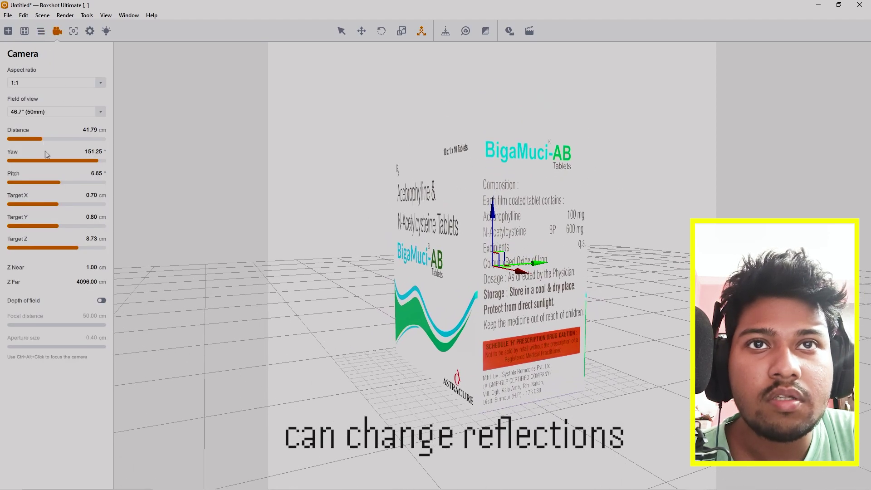
pyautogui.moveTo(58, 207)
pyautogui.mouseDown()
pyautogui.moveTo(51, 204)
pyautogui.moveTo(64, 191)
pyautogui.mouseUp()
pyautogui.moveTo(344, 247); pyautogui.dragTo(362, 232)
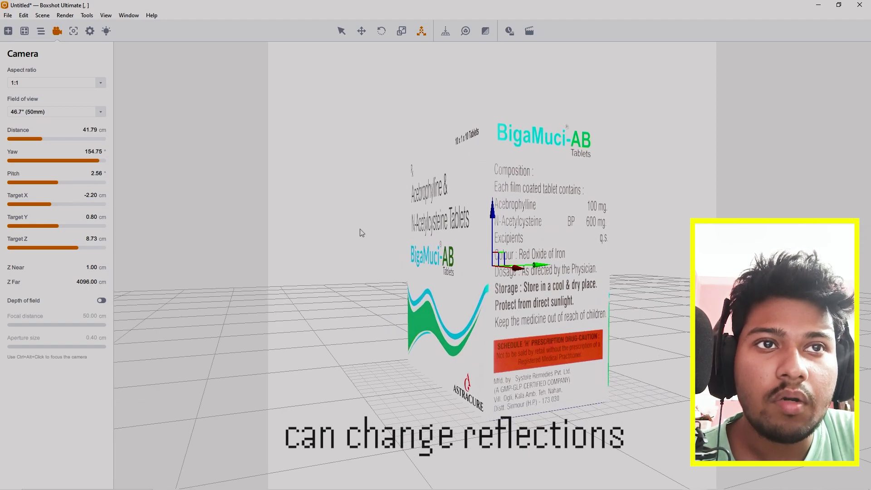
pyautogui.click(103, 301)
pyautogui.moveTo(439, 282); pyautogui.dragTo(454, 302)
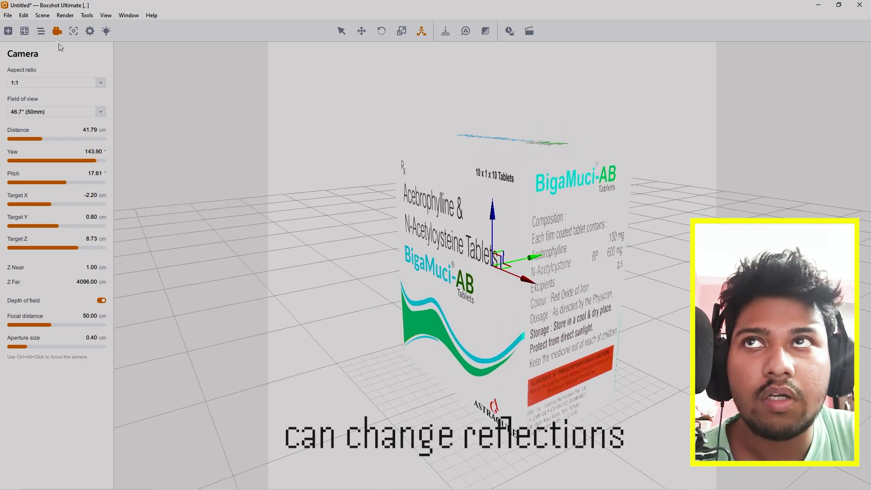
# Set the floor's environment shadow level to 70 % and its total shadow level to 94 %.
pyautogui.click(74, 31)
pyautogui.click(90, 31)
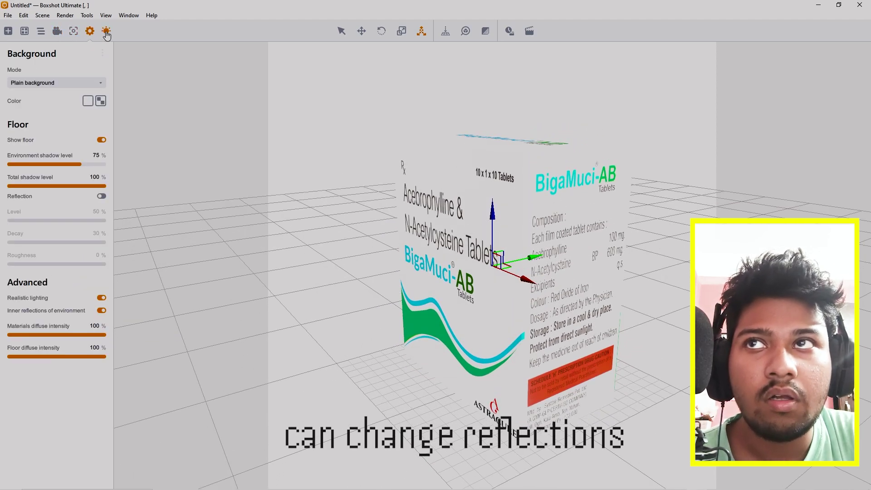
pyautogui.moveTo(76, 166); pyautogui.dragTo(100, 186)
# Enable the floor reflection with a level of 23 % and a decay of 21 %.
pyautogui.click(102, 196)
pyautogui.moveTo(66, 222); pyautogui.dragTo(48, 235)
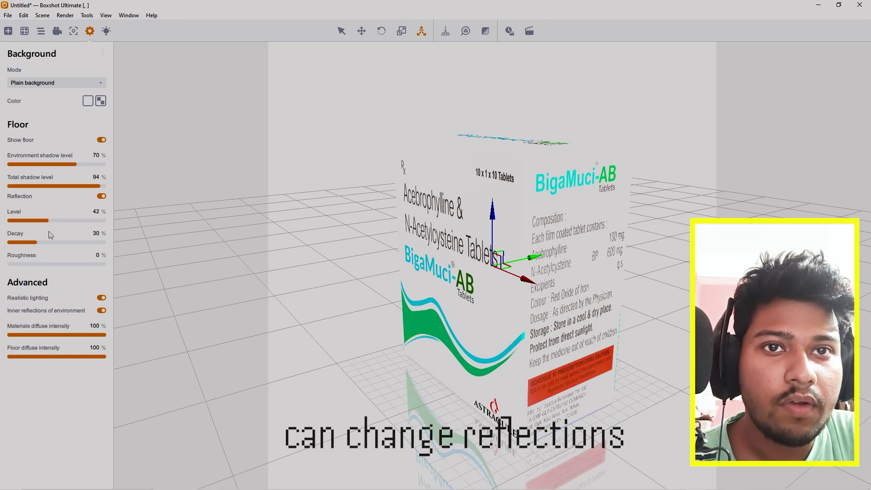
pyautogui.moveTo(380, 302); pyautogui.dragTo(380, 283)
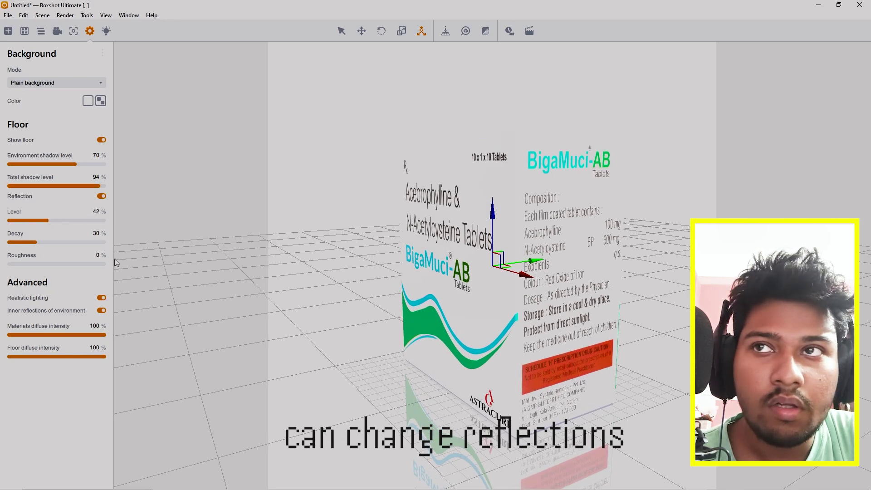
pyautogui.moveTo(46, 227); pyautogui.dragTo(29, 227)
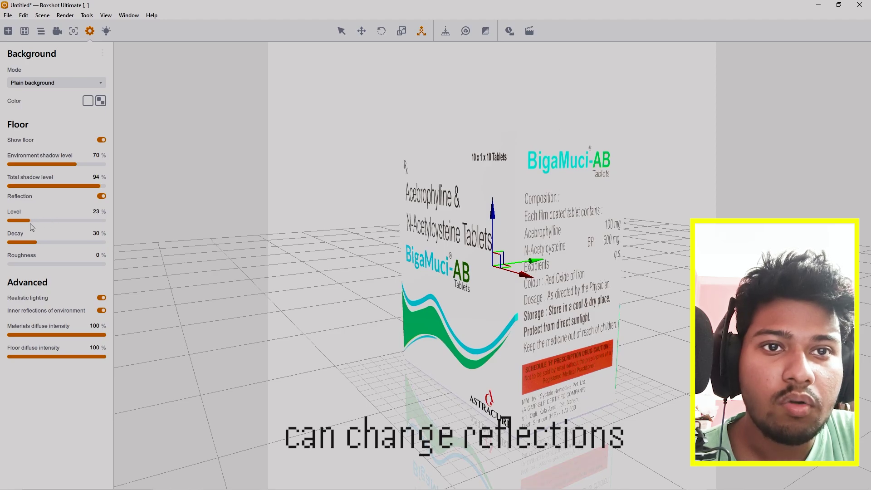
pyautogui.click(27, 244)
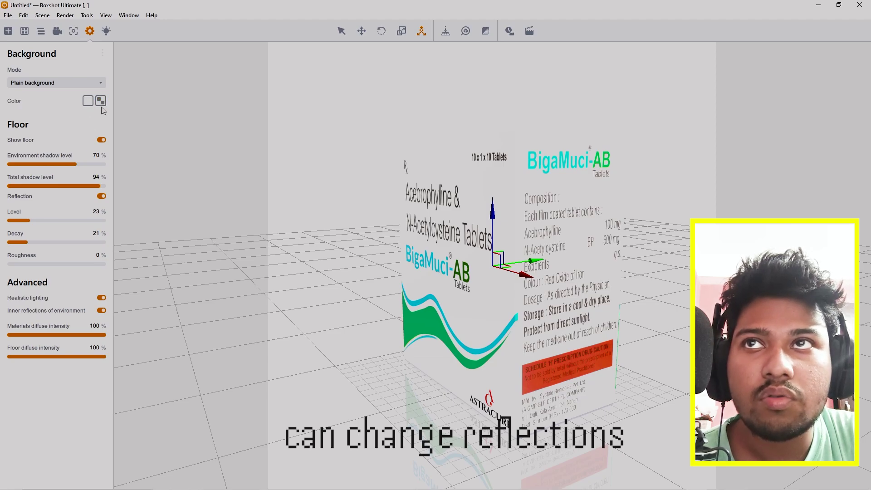
# Try the Environment and Plain background modes, and set the scene's background to Transparent.
pyautogui.click(98, 84)
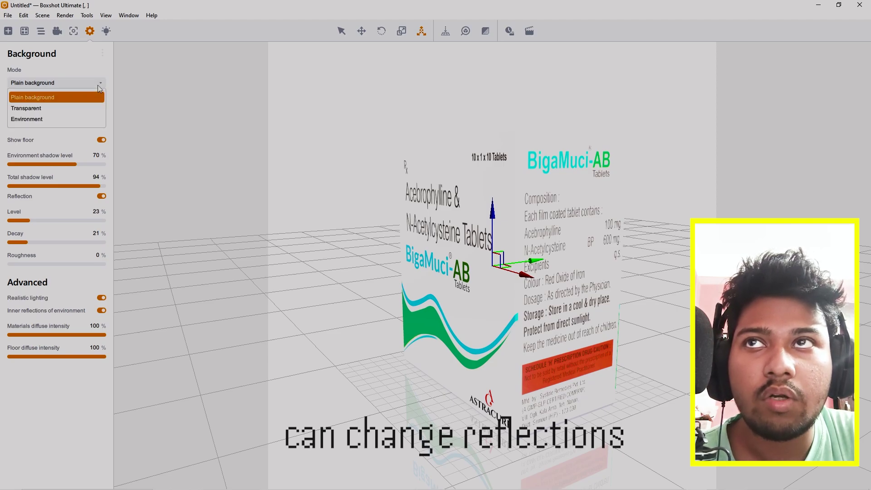
pyautogui.click(58, 118)
pyautogui.click(72, 85)
pyautogui.click(37, 98)
pyautogui.click(45, 84)
pyautogui.click(45, 108)
pyautogui.moveTo(444, 222); pyautogui.dragTo(433, 202, button='middle')
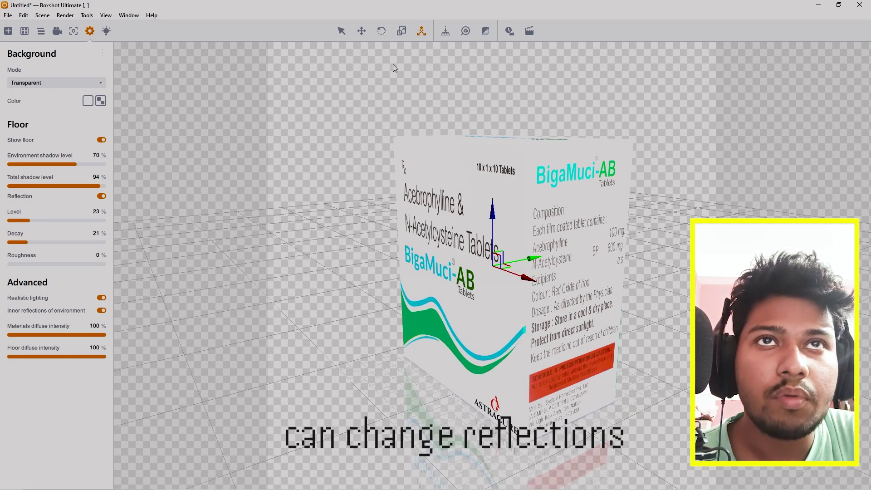
pyautogui.click(56, 84)
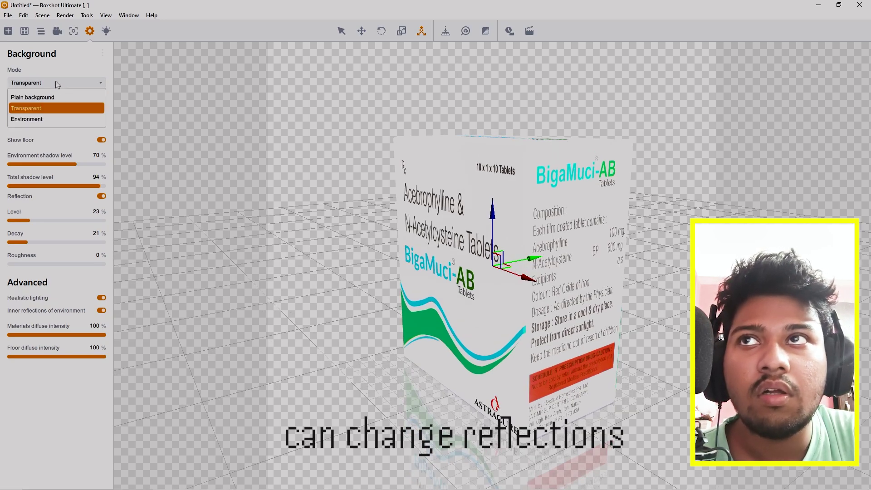
pyautogui.click(34, 108)
# Change the background color to cyan (#00ffff).
pyautogui.click(88, 101)
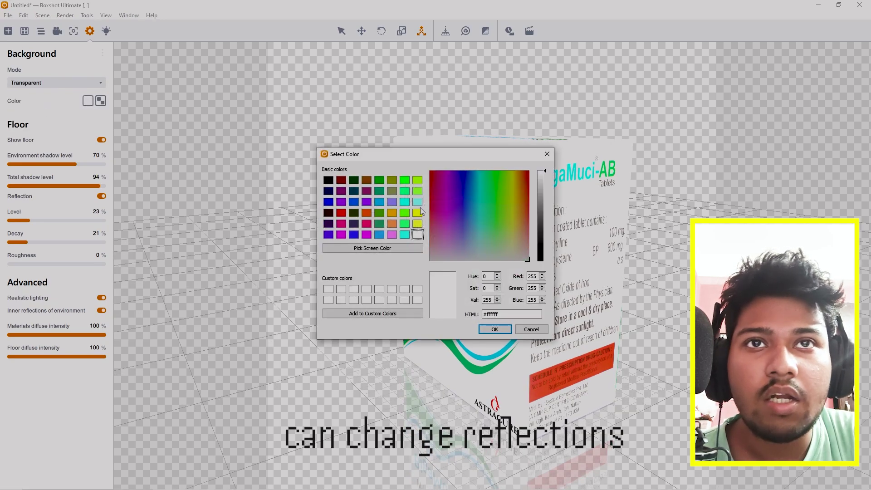
pyautogui.click(405, 235)
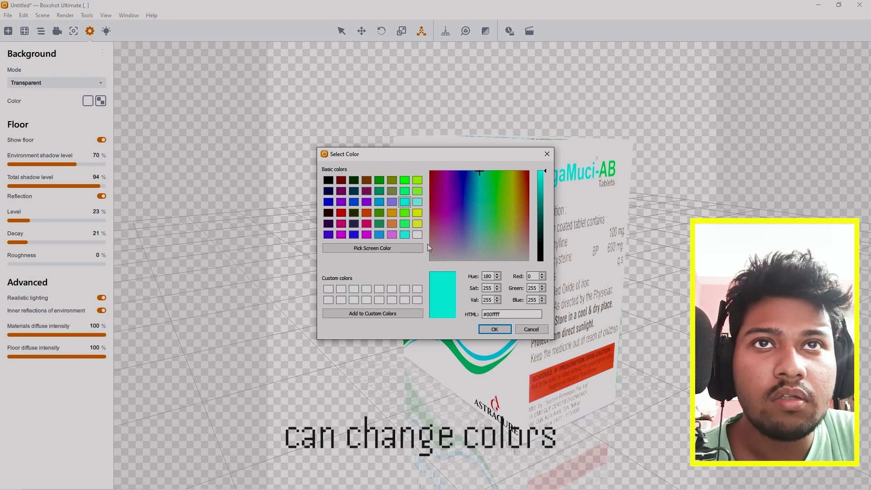
pyautogui.click(482, 329)
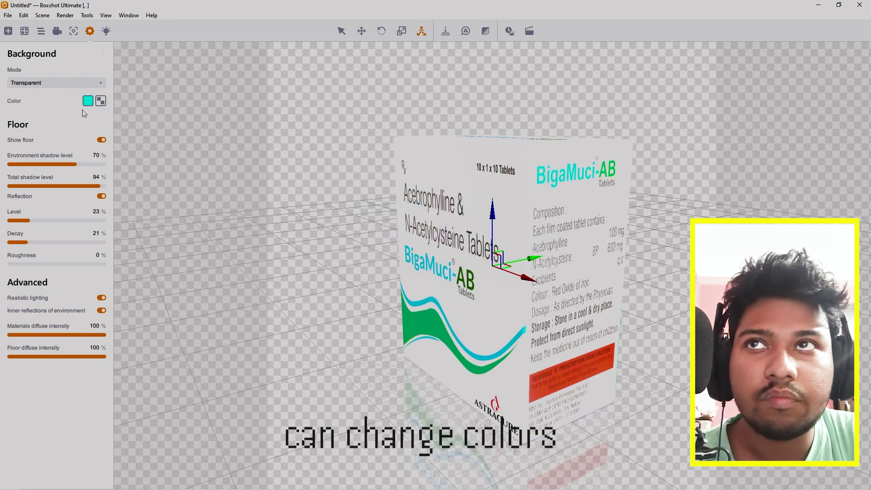
# Try bottom.png as the background artwork and replace it with Environment 01.exr.
pyautogui.click(100, 101)
pyautogui.click(59, 129)
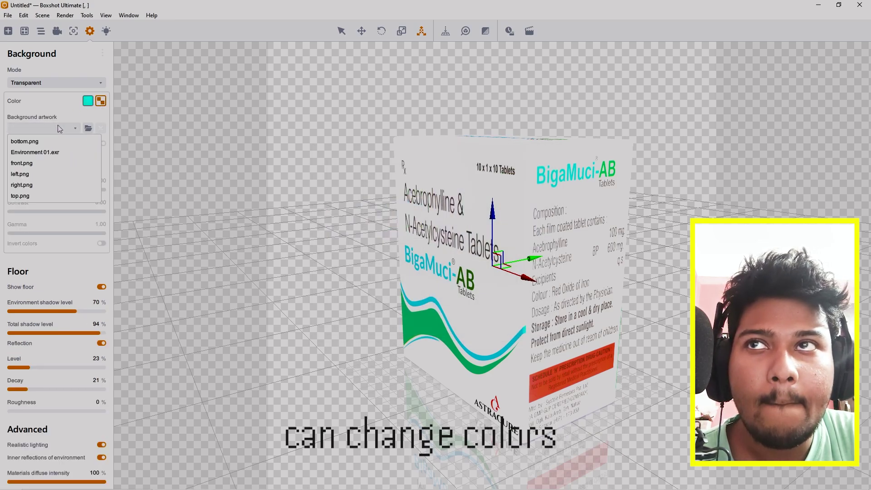
pyautogui.click(59, 142)
pyautogui.click(60, 131)
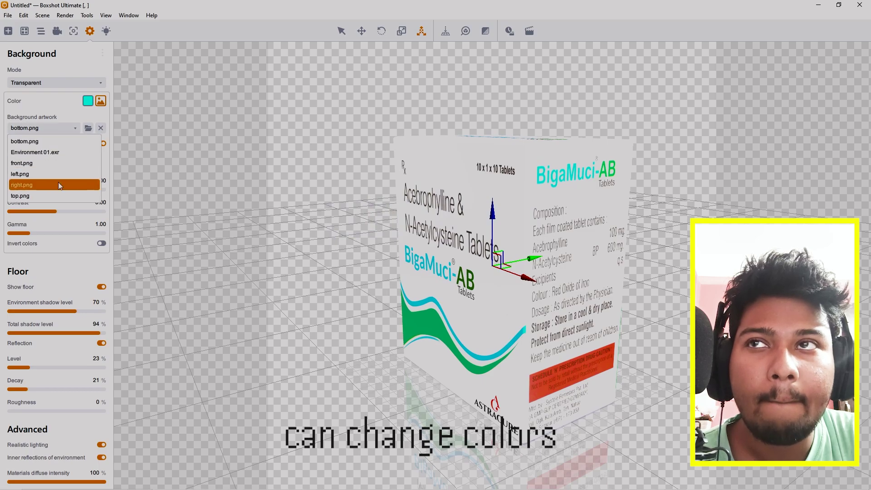
pyautogui.click(59, 153)
# Preview the box against the cyan-tinted artwork in Plain background mode, and return the mode to Transparent.
pyautogui.click(62, 83)
pyautogui.click(55, 97)
pyautogui.moveTo(408, 259); pyautogui.dragTo(439, 230)
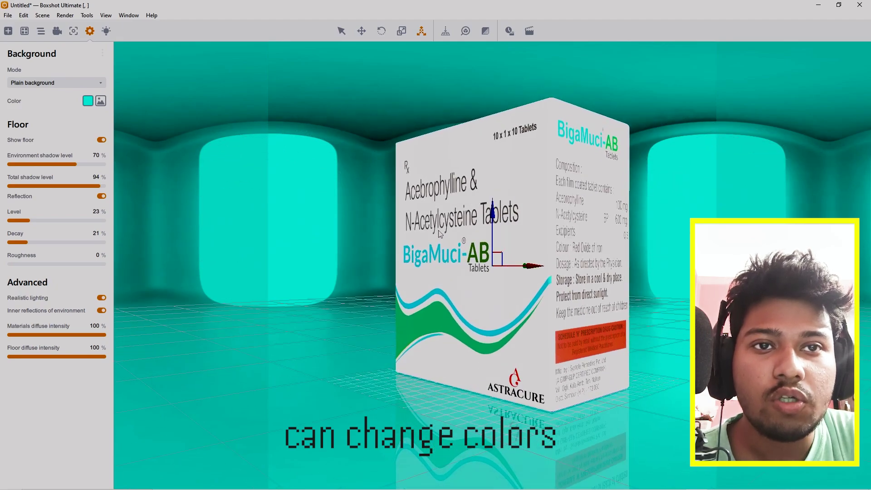
pyautogui.click(62, 84)
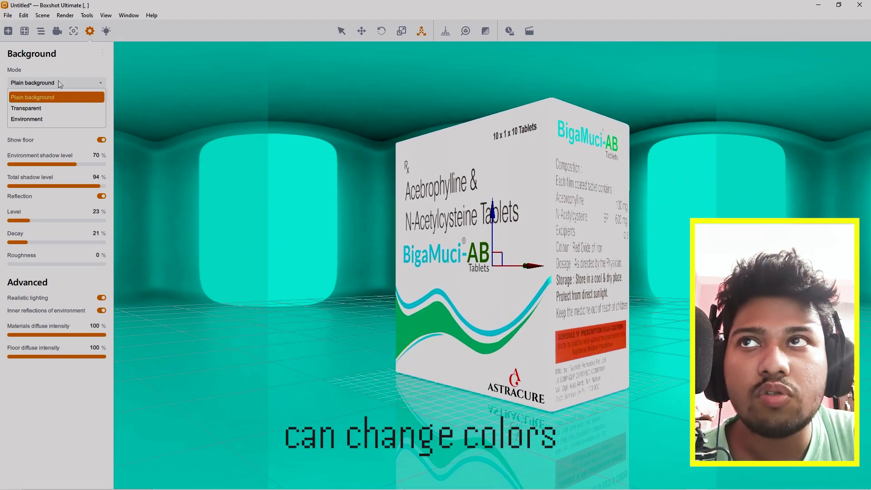
pyautogui.click(44, 102)
pyautogui.moveTo(146, 112); pyautogui.dragTo(115, 255)
pyautogui.moveTo(436, 139); pyautogui.dragTo(130, 47)
# Enable sunlight with a height of 40.5°, a rotation of 85.9° and an intensity of 46.79 %.
pyautogui.click(106, 31)
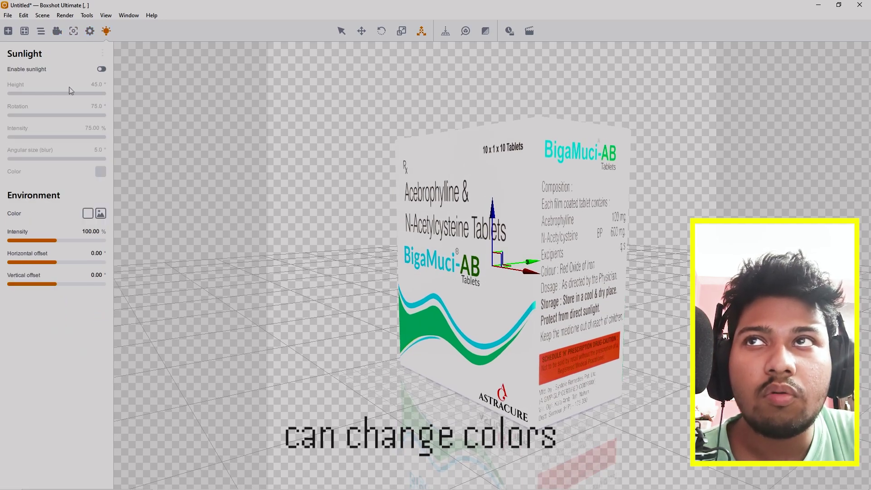
pyautogui.click(101, 69)
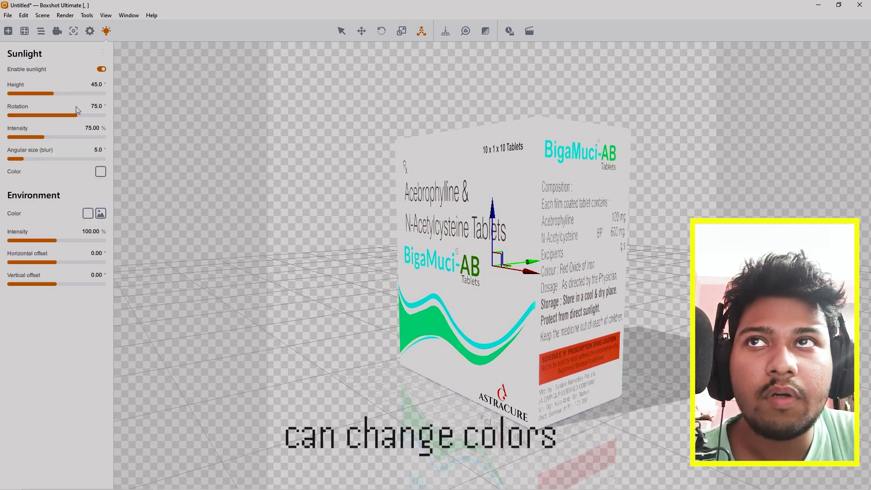
pyautogui.moveTo(52, 94); pyautogui.dragTo(81, 132)
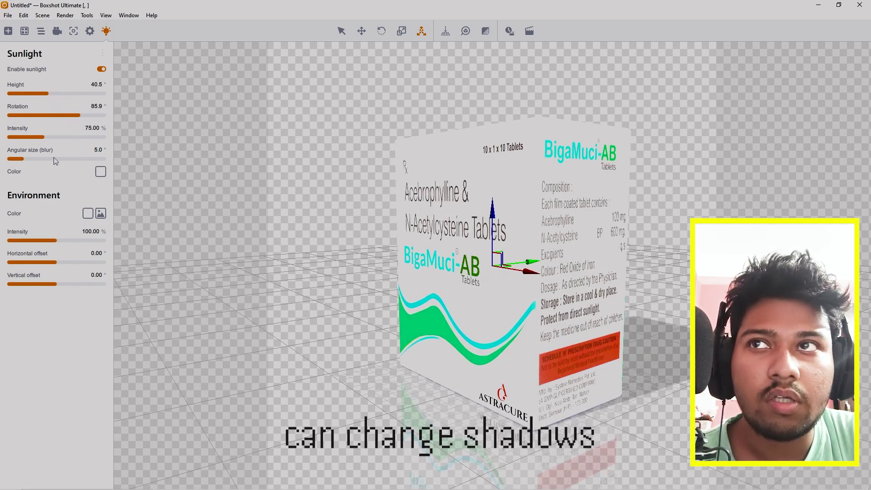
pyautogui.moveTo(42, 138)
pyautogui.mouseDown()
pyautogui.moveTo(30, 141)
pyautogui.moveTo(70, 142)
pyautogui.moveTo(31, 147)
pyautogui.mouseUp()
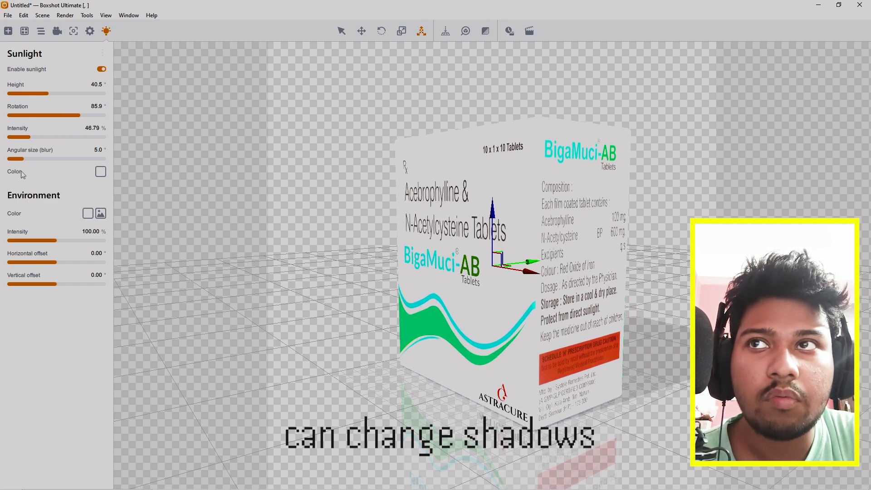
# Set the environment light's intensity to 57.80 % and its horizontal offset to -34.68°.
pyautogui.moveTo(54, 243)
pyautogui.mouseDown()
pyautogui.moveTo(30, 244)
pyautogui.moveTo(45, 243)
pyautogui.moveTo(30, 244)
pyautogui.moveTo(37, 243)
pyautogui.mouseUp()
pyautogui.moveTo(511, 225); pyautogui.dragTo(505, 219, button='right')
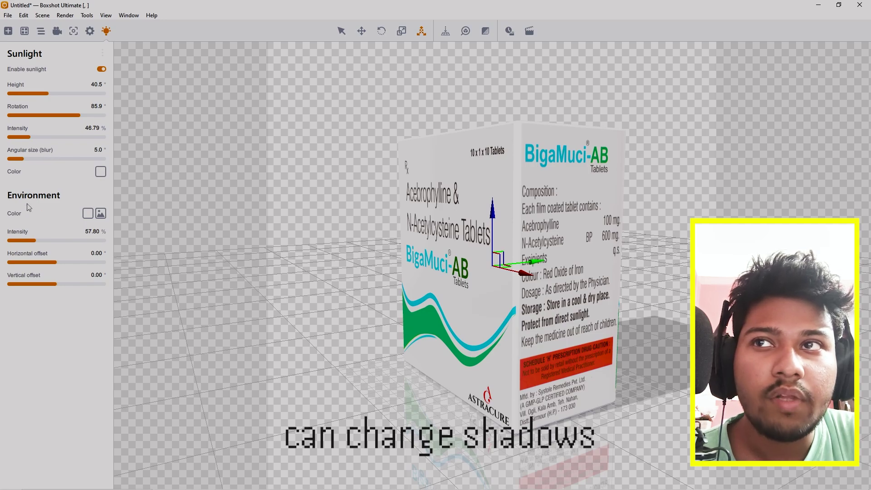
pyautogui.moveTo(53, 267)
pyautogui.mouseDown()
pyautogui.moveTo(39, 263)
pyautogui.moveTo(47, 265)
pyautogui.mouseUp()
pyautogui.moveTo(388, 262); pyautogui.dragTo(449, 240, button='right')
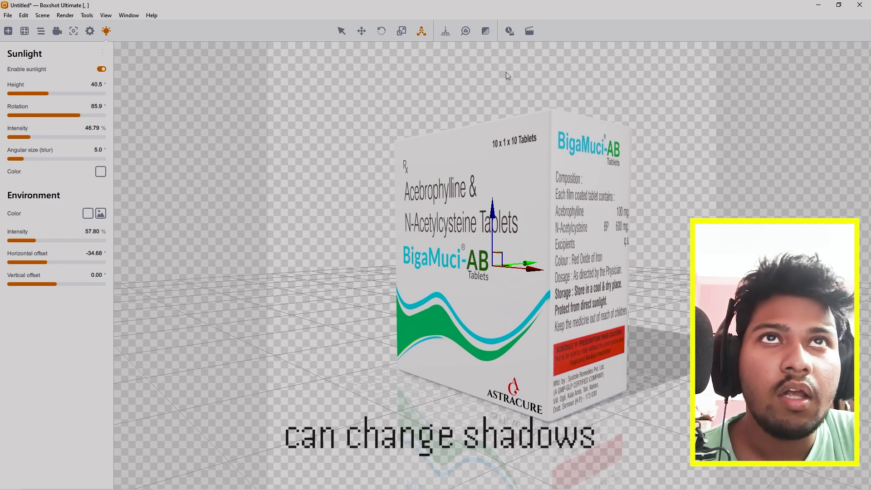
# Review the renderer choices in the manual rendering settings and close them without starting a render.
pyautogui.click(530, 32)
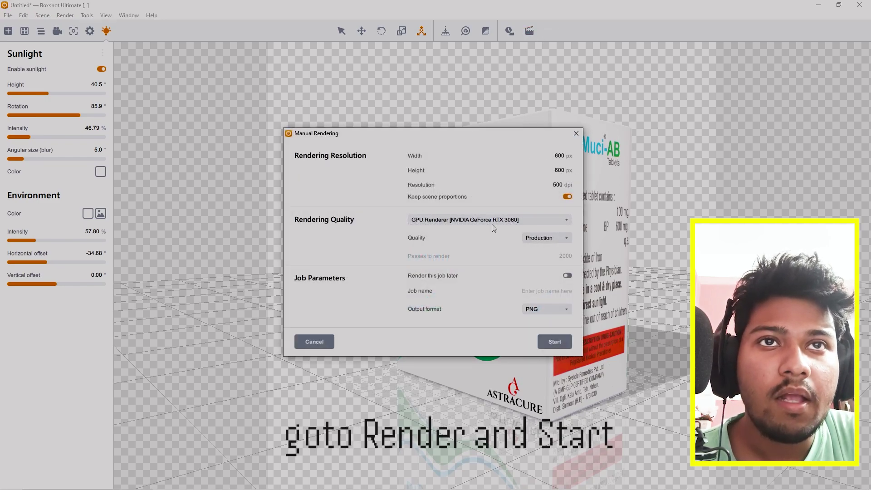
pyautogui.click(495, 222)
pyautogui.click(459, 245)
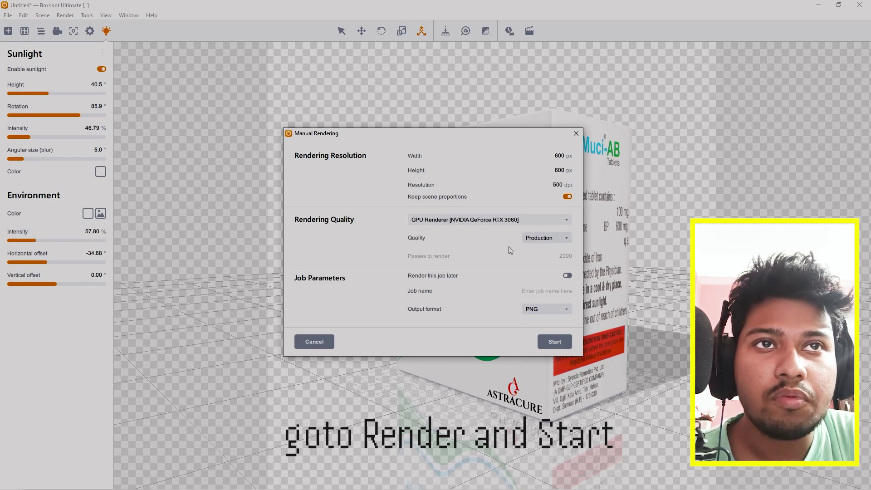
pyautogui.click(576, 133)
# Open the render job manager, create a new empty project from it and close that project.
pyautogui.click(512, 34)
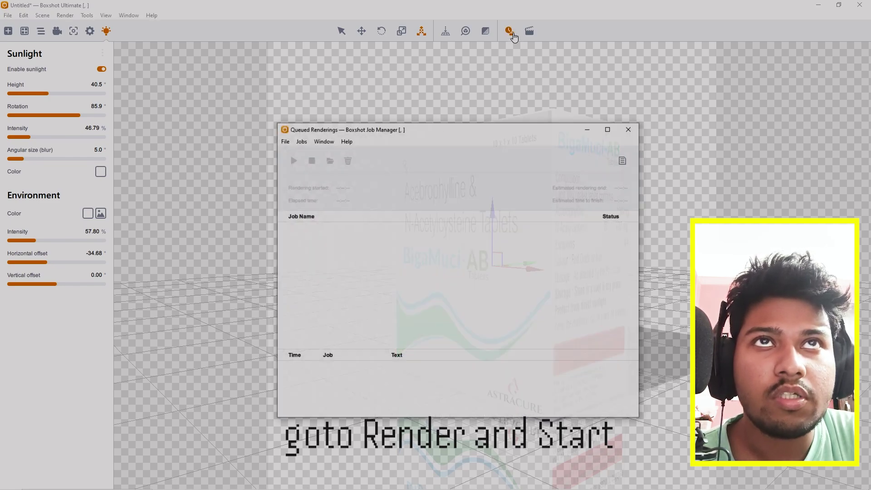
pyautogui.click(284, 142)
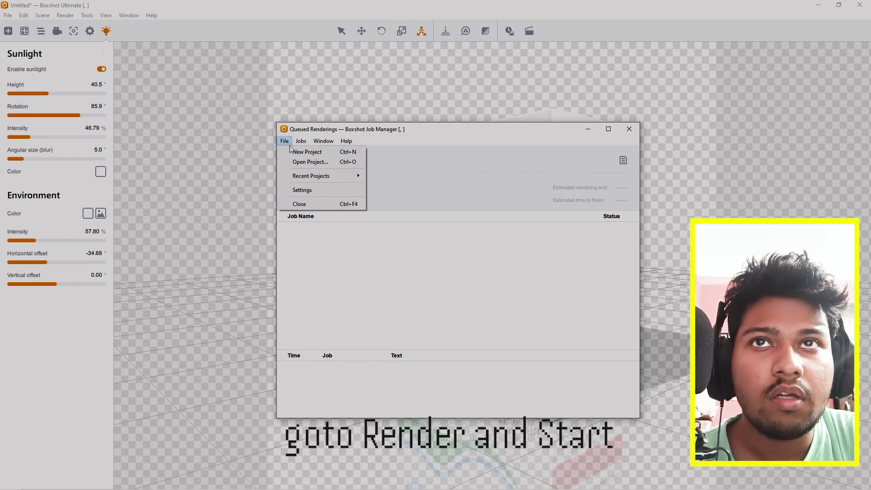
pyautogui.click(292, 152)
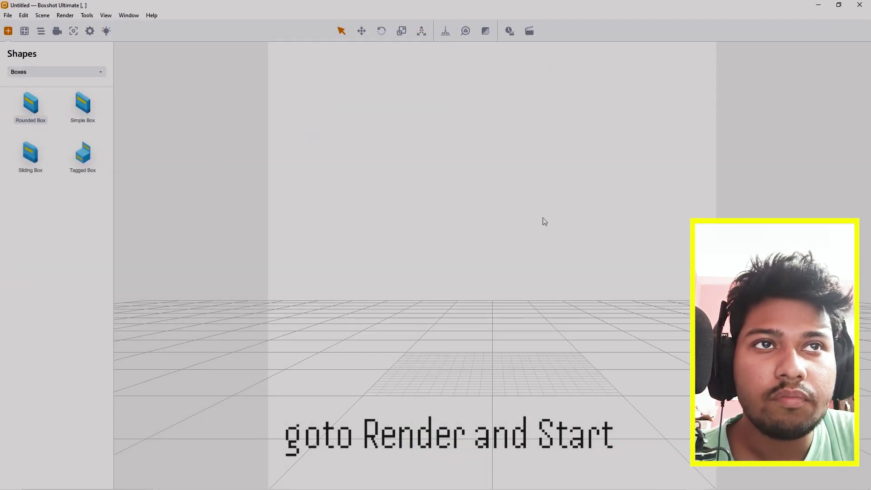
pyautogui.moveTo(275, 6); pyautogui.dragTo(344, 123)
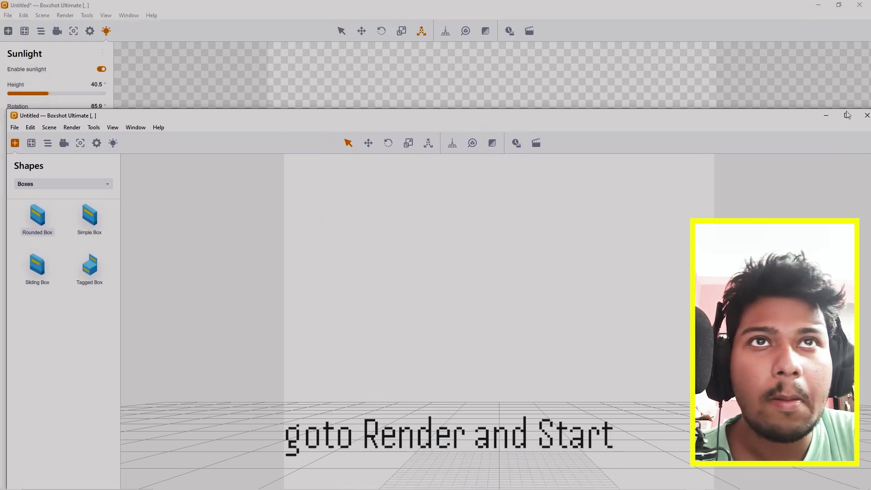
pyautogui.click(866, 116)
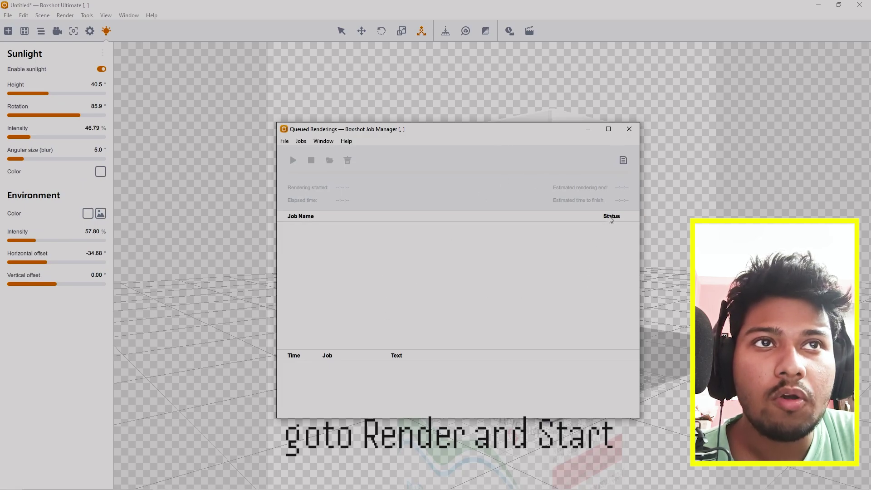
# Look through the job manager's job, window and help commands, and close the manager.
pyautogui.click(301, 142)
pyautogui.moveTo(317, 144)
pyautogui.moveTo(348, 141)
pyautogui.click(630, 129)
pyautogui.click(630, 129)
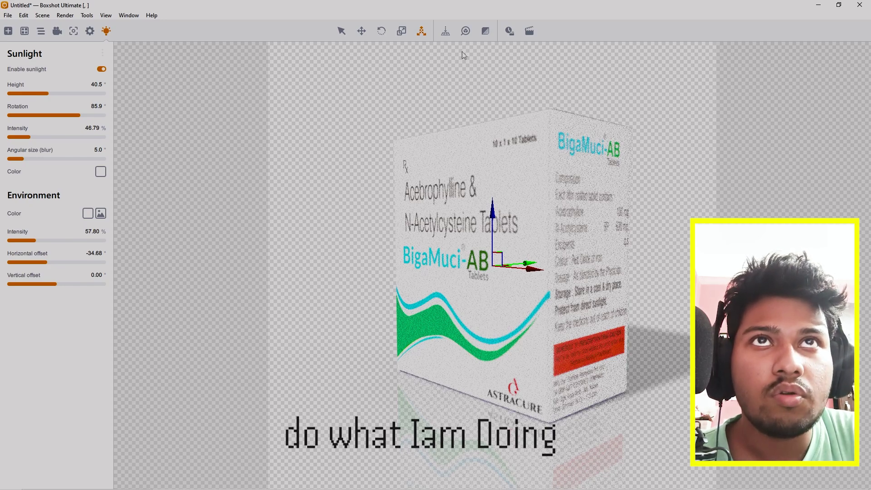
# Fit the box to the view with 41 % padding and the aspect ratio kept.
pyautogui.click(465, 31)
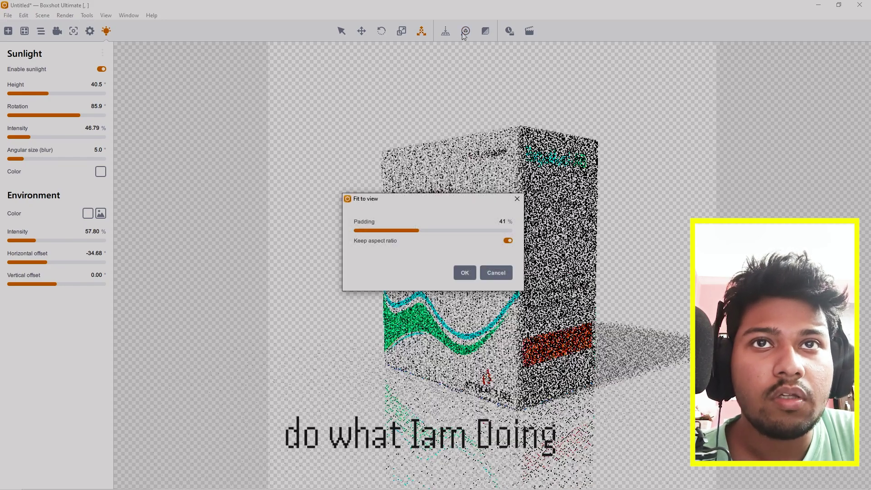
pyautogui.click(465, 273)
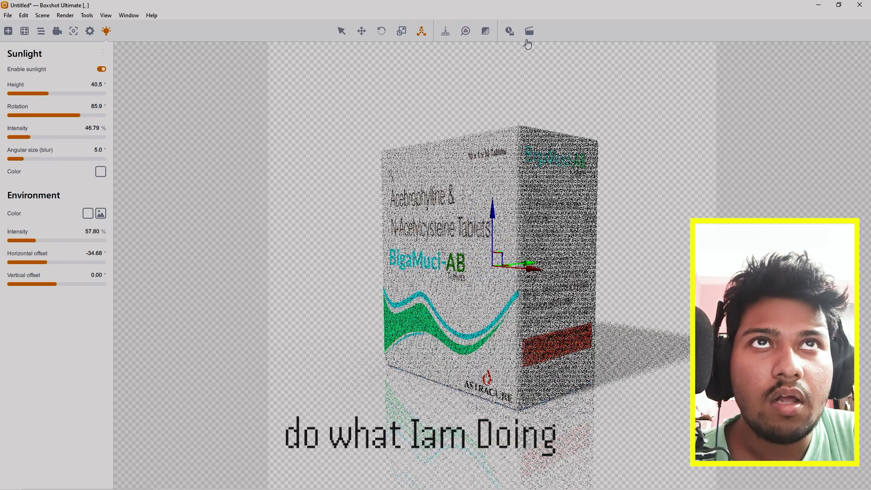
# Set up a manual render with PNG output, Production quality and a resolution of 600 dpi.
pyautogui.click(529, 30)
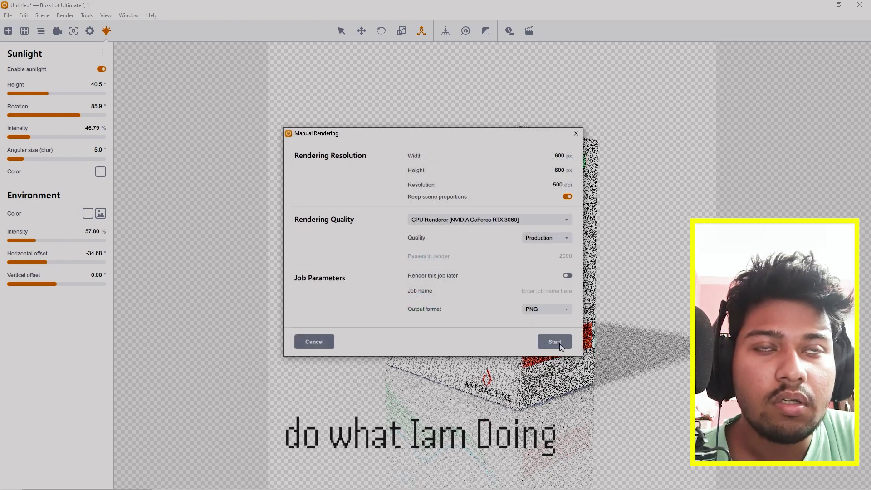
pyautogui.click(548, 306)
pyautogui.click(534, 243)
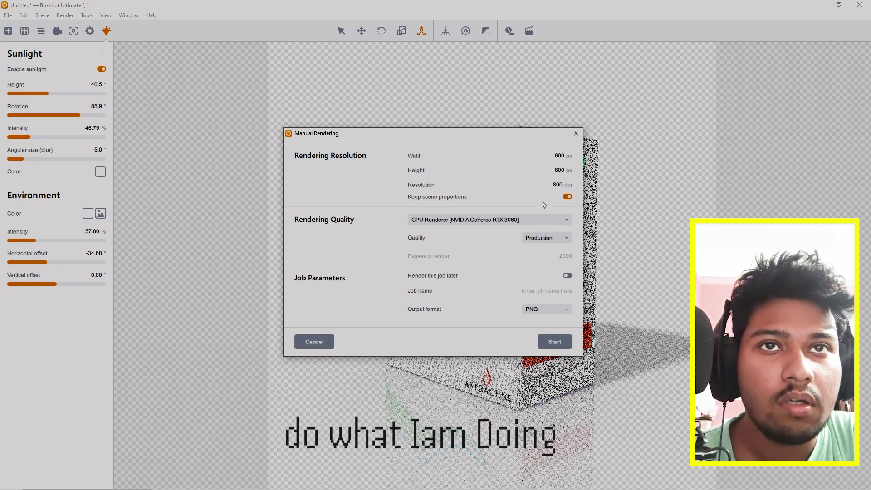
pyautogui.click(558, 156)
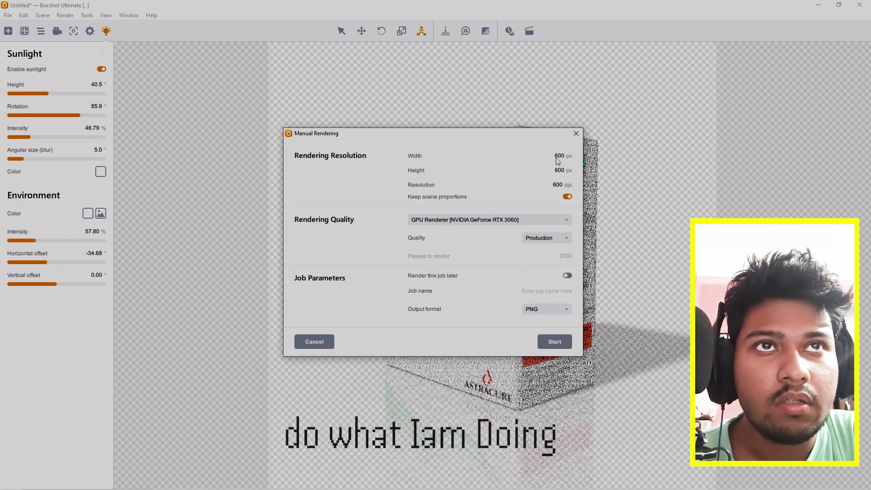